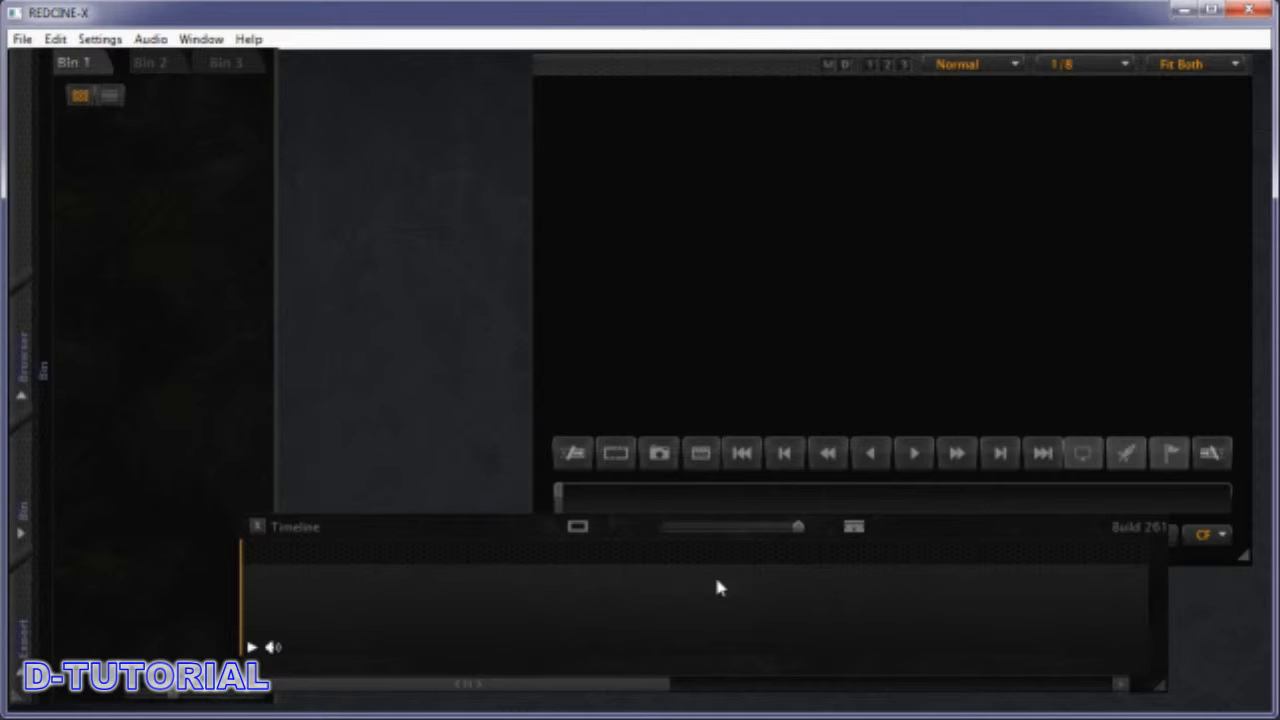
Close the Timeline window and look over the available workspace windows and tools.
click(257, 527)
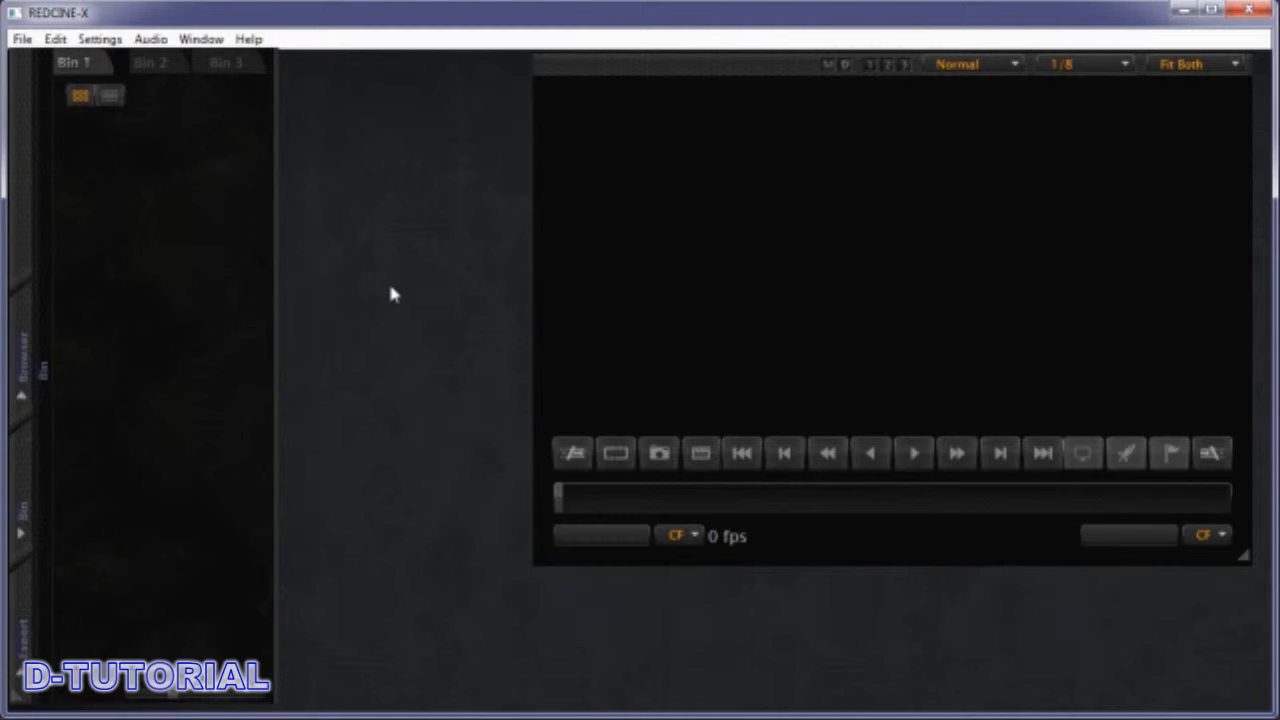
click(213, 40)
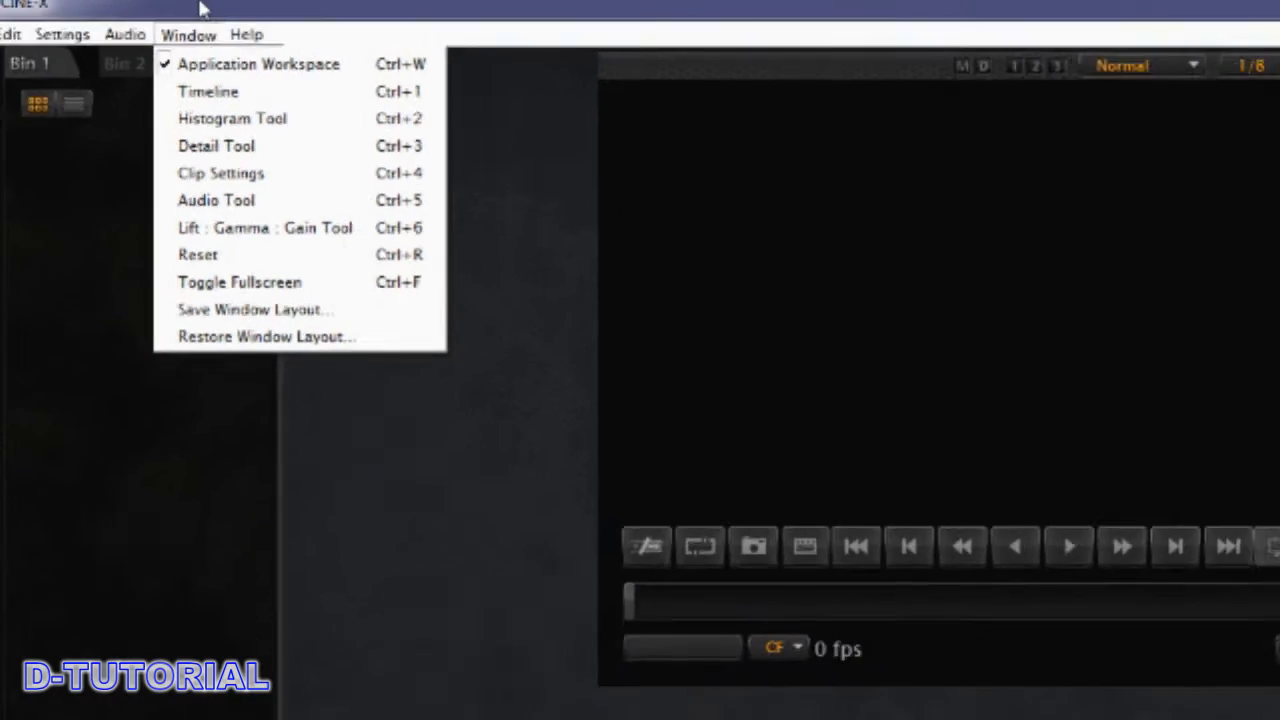
click(203, 8)
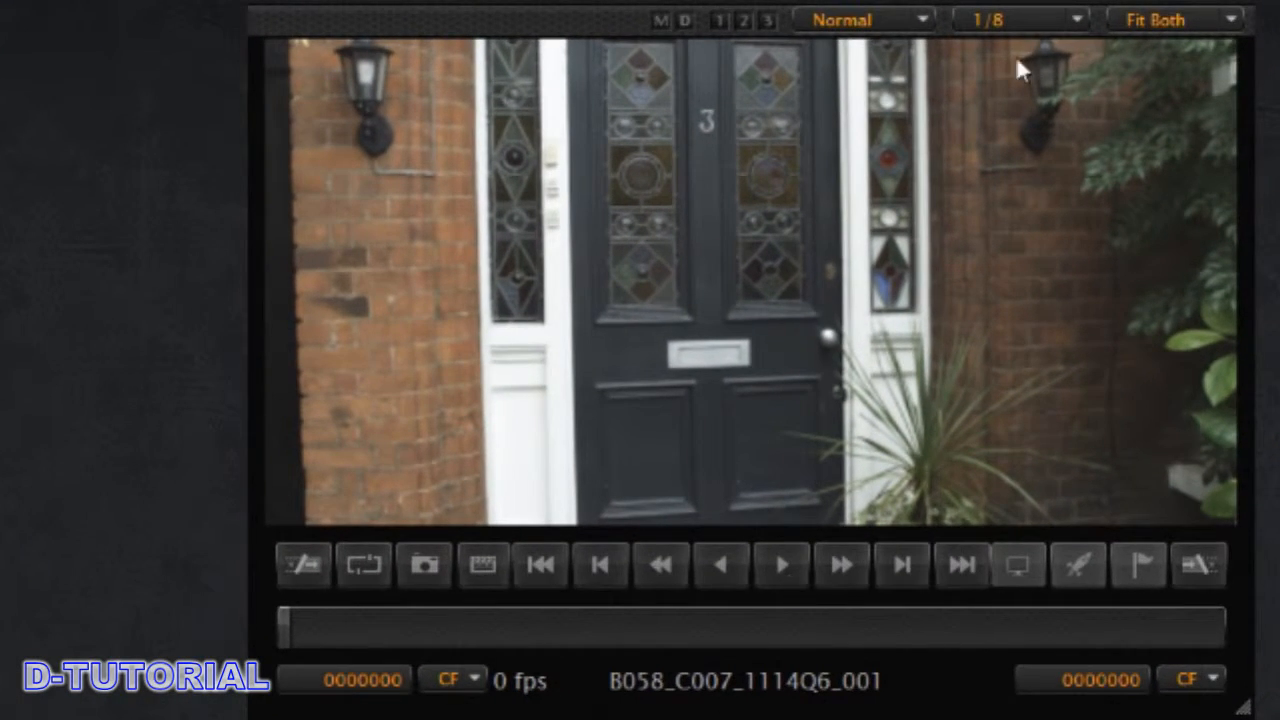
Play the clip B058_C007_1114Q6_001 and mark its in point at frame 80 and out point at frame 288.
click(784, 568)
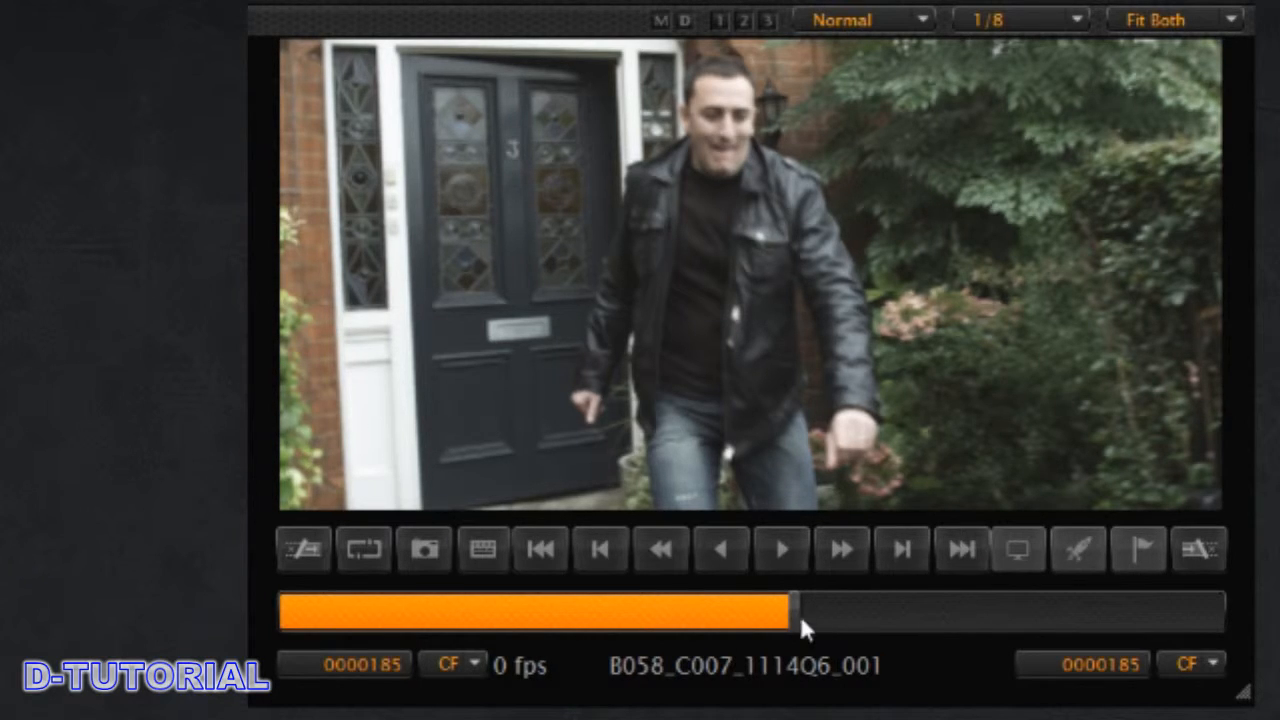
drag(800, 619, 504, 606)
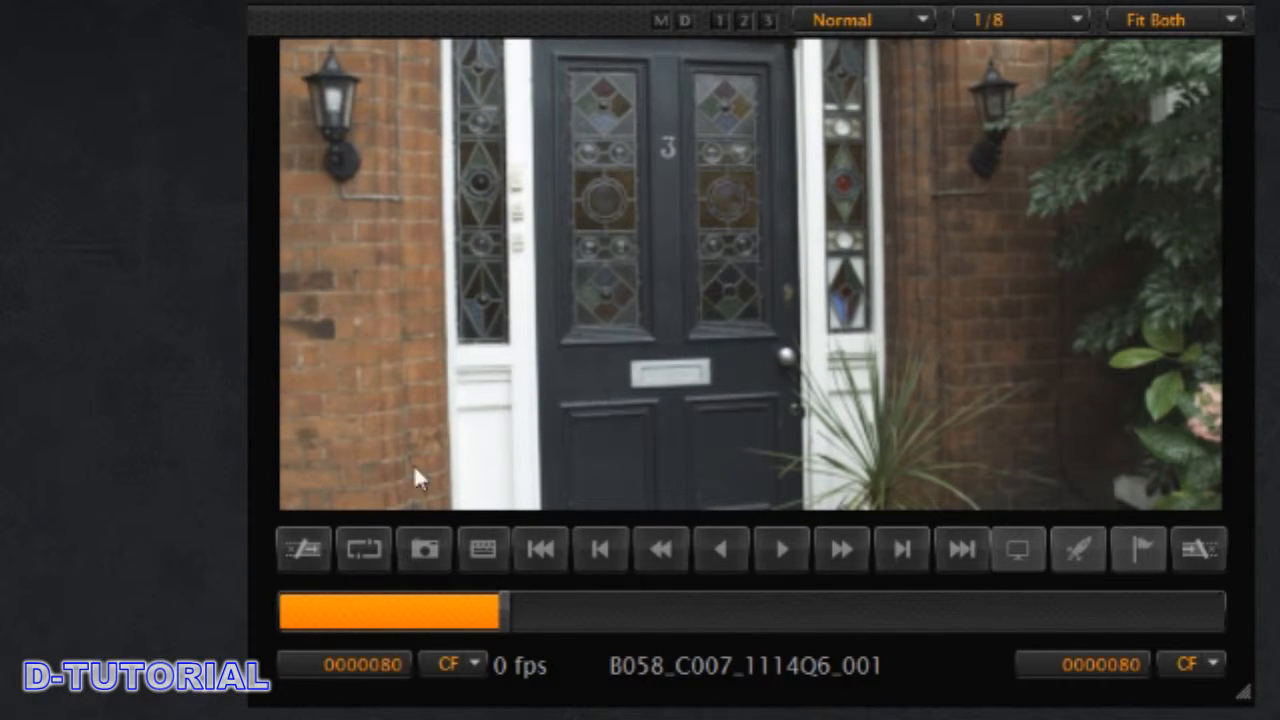
click(305, 557)
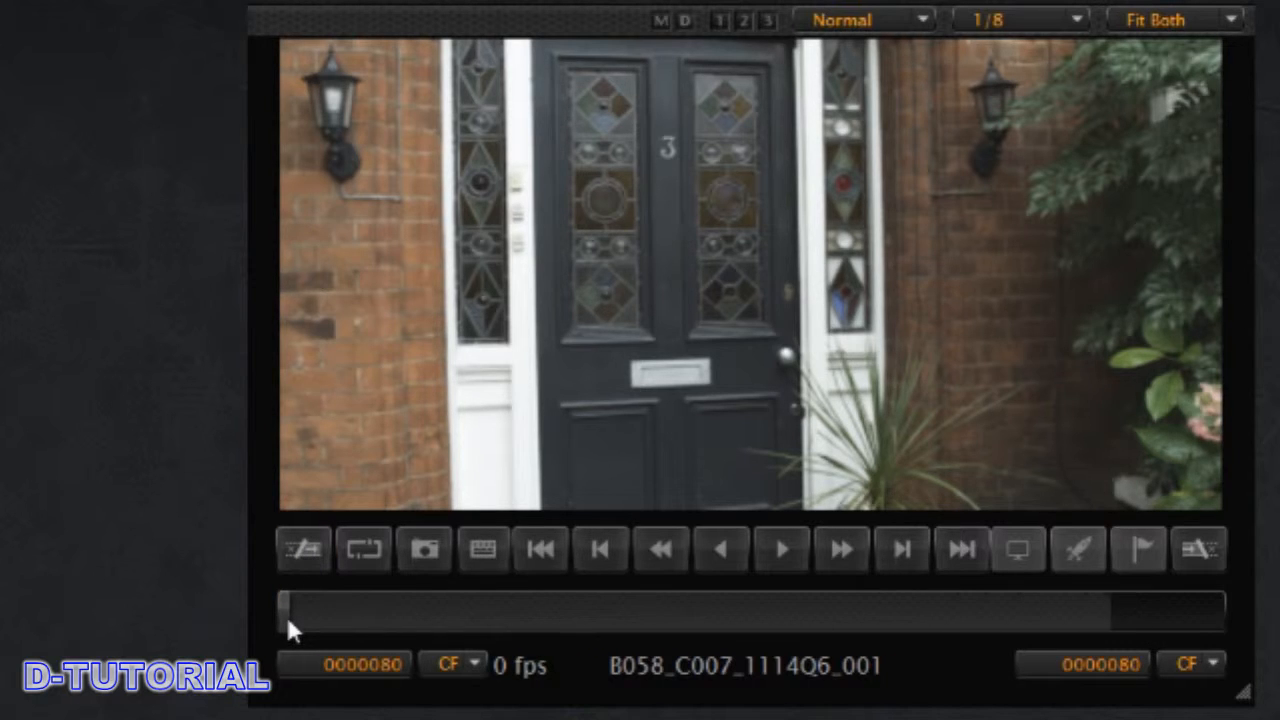
drag(287, 620, 1035, 612)
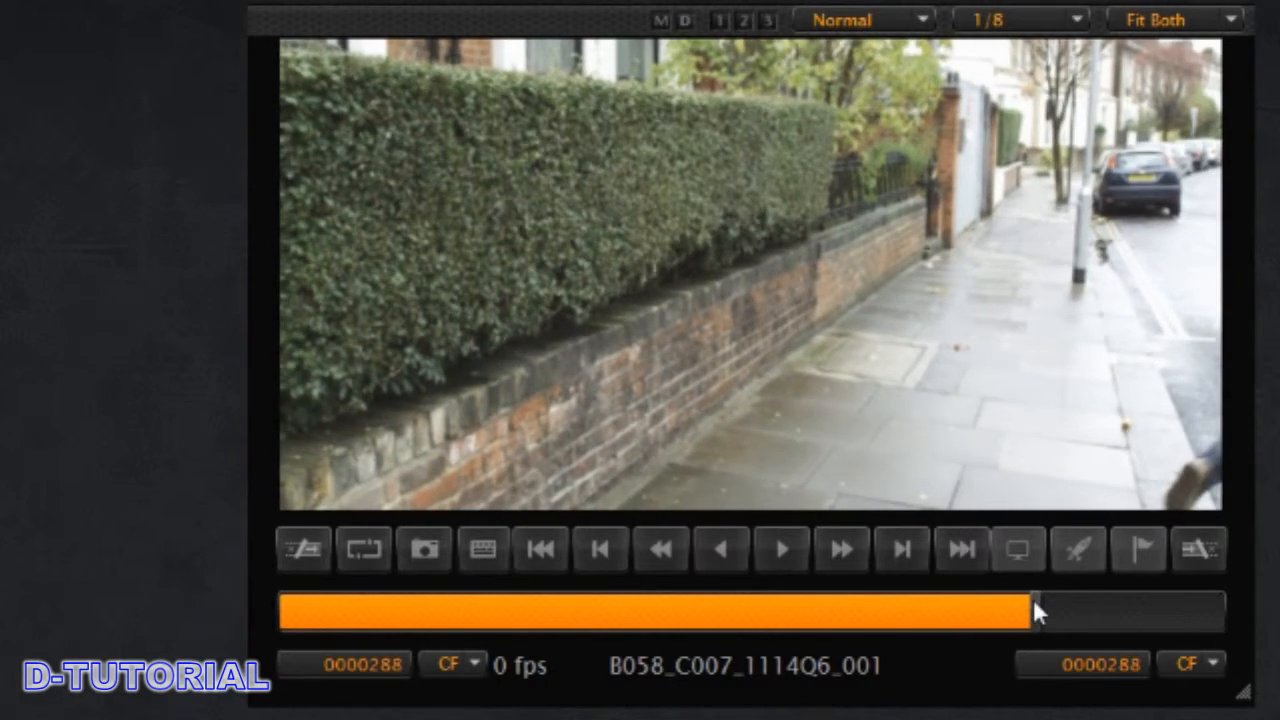
click(1196, 553)
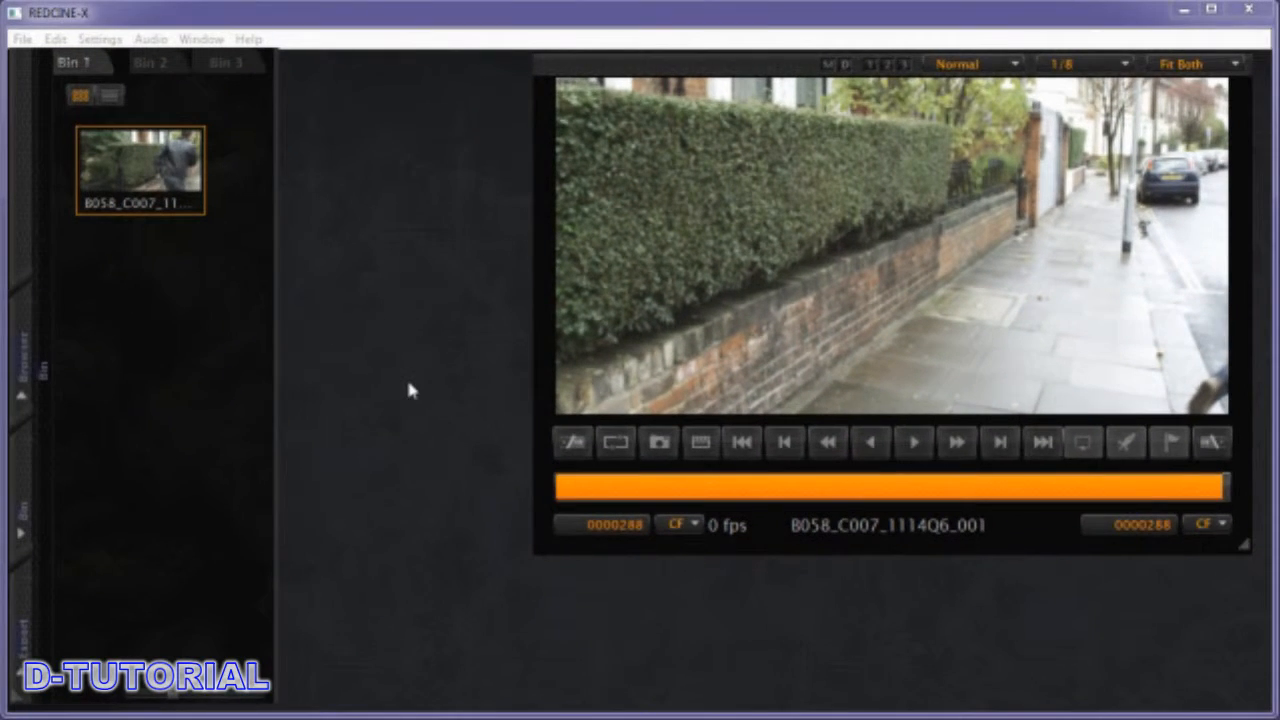
Try a slight color shift on the Gamma wheel of the Lift : Gamma : Gain tool and close the tool.
click(200, 40)
click(221, 198)
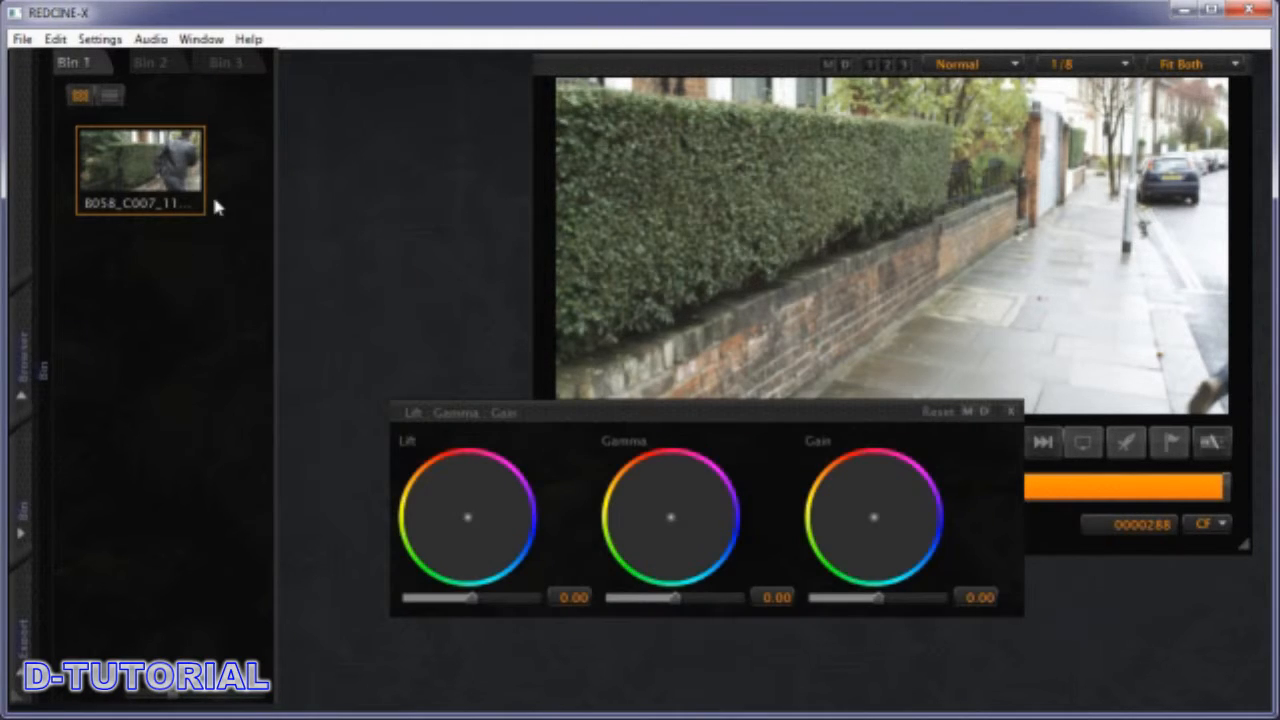
drag(732, 420, 747, 502)
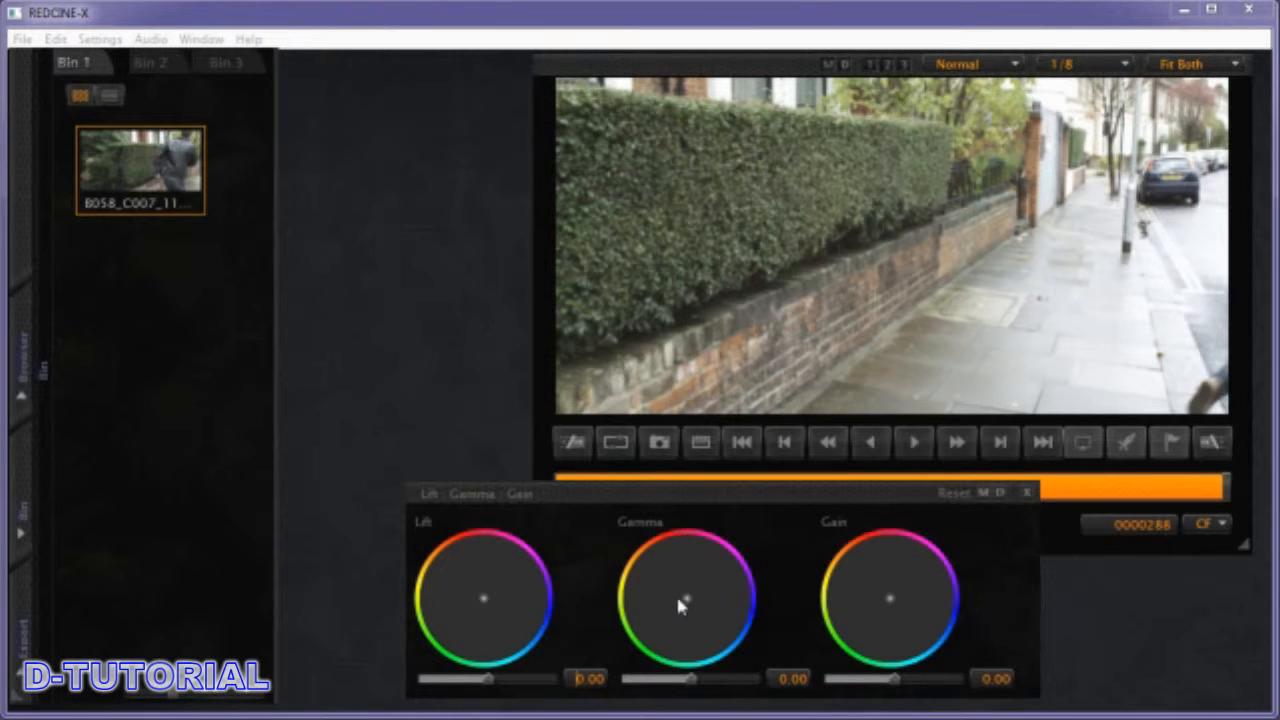
drag(687, 598, 698, 573)
click(983, 496)
click(1027, 495)
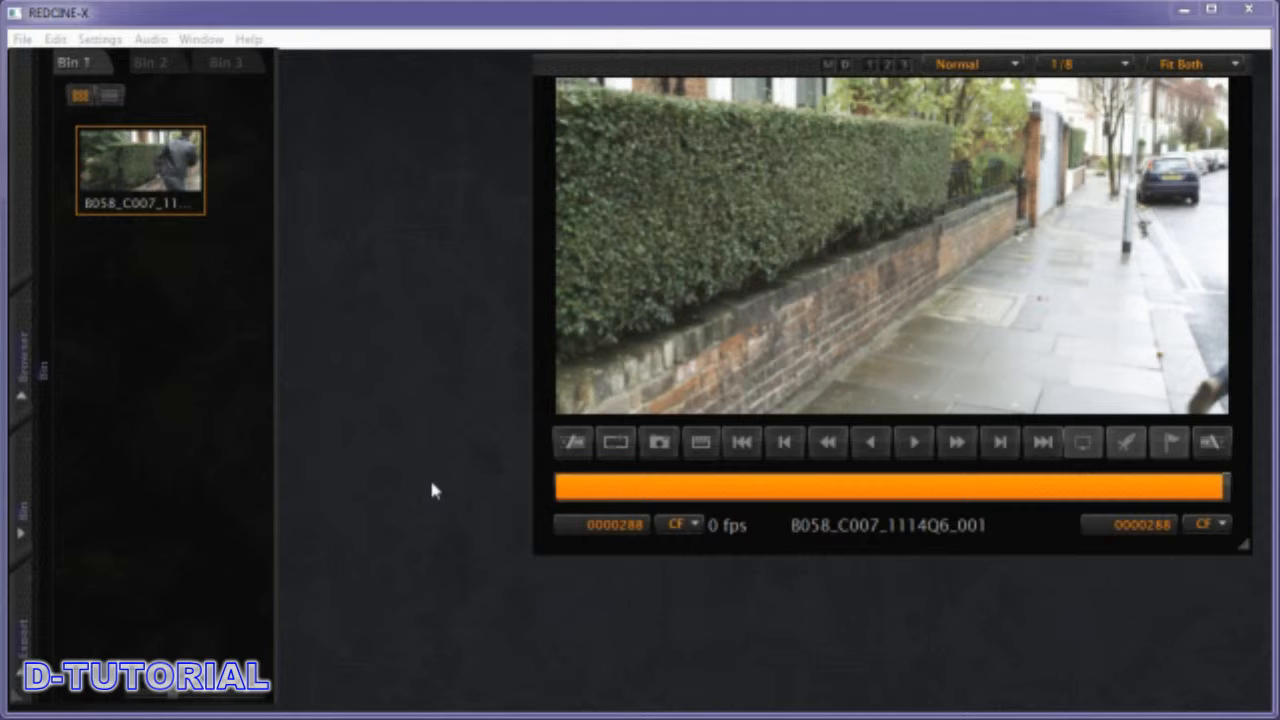
Open the export settings area and set the export source to Clip in Player.
click(25, 643)
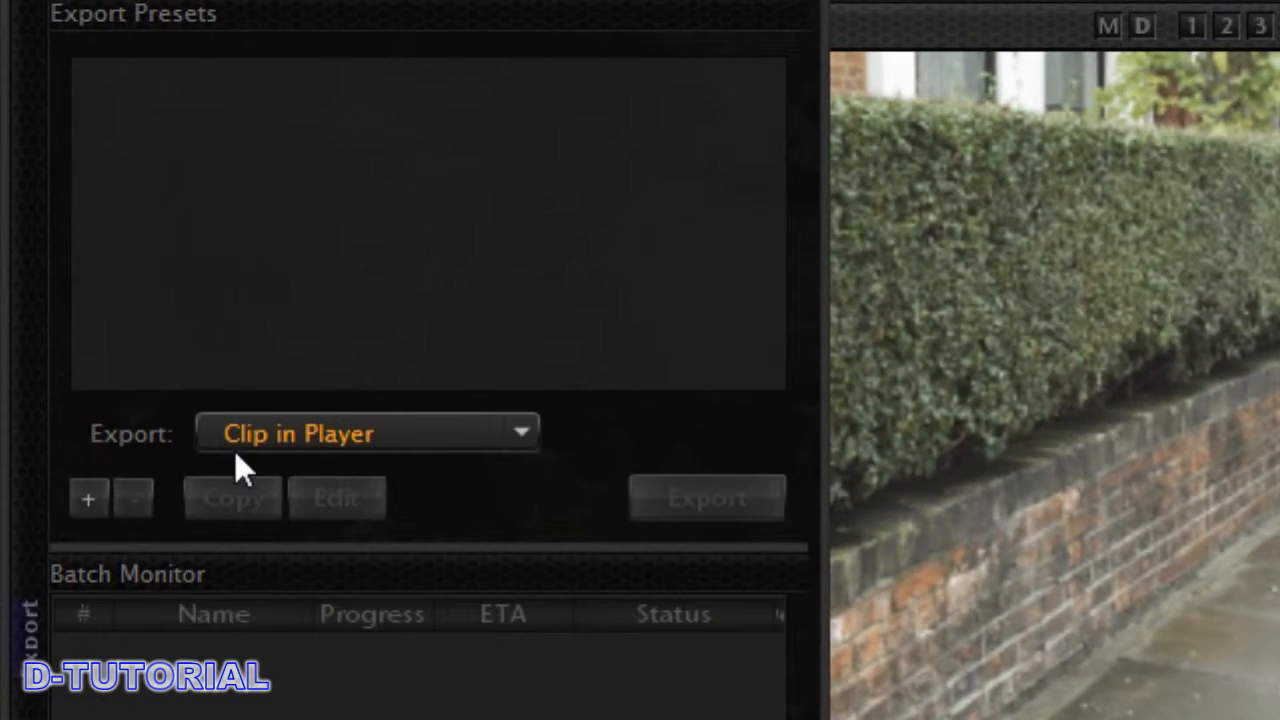
click(519, 434)
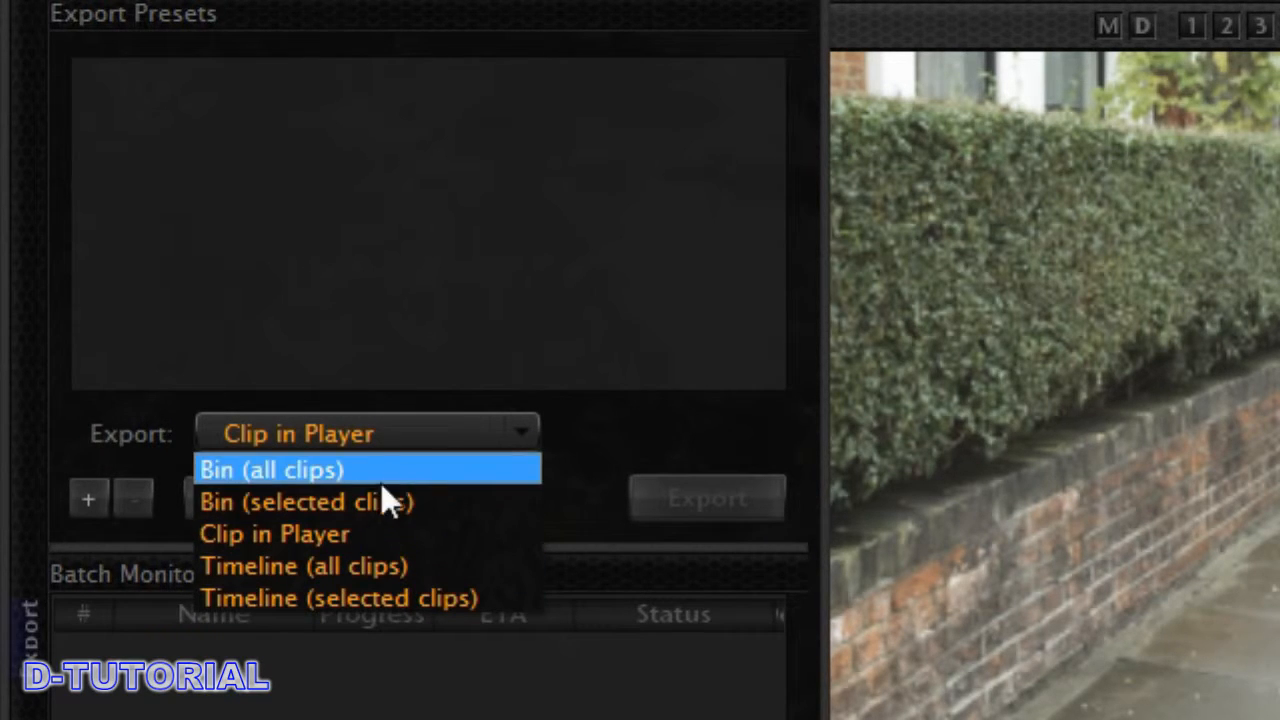
click(342, 534)
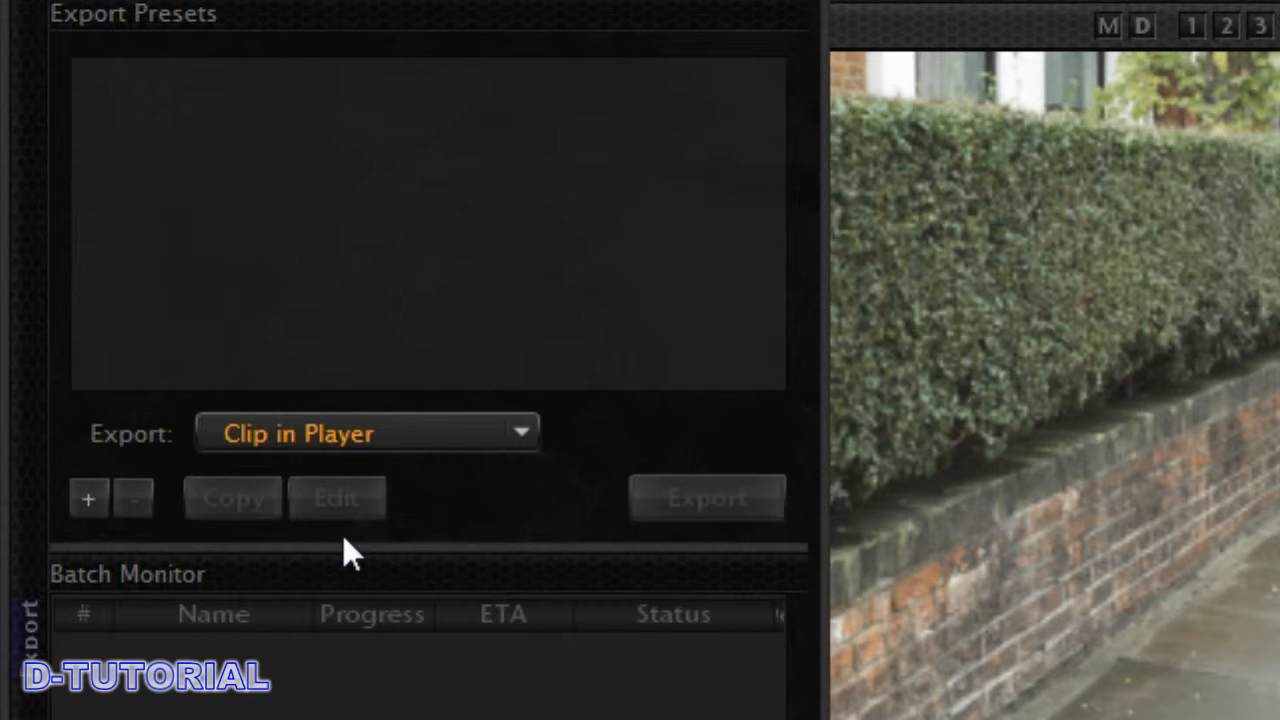
Create a TIFF export preset named Tiff-Export and accept its format setup with 16 bits per channel and LSB byte order.
click(90, 497)
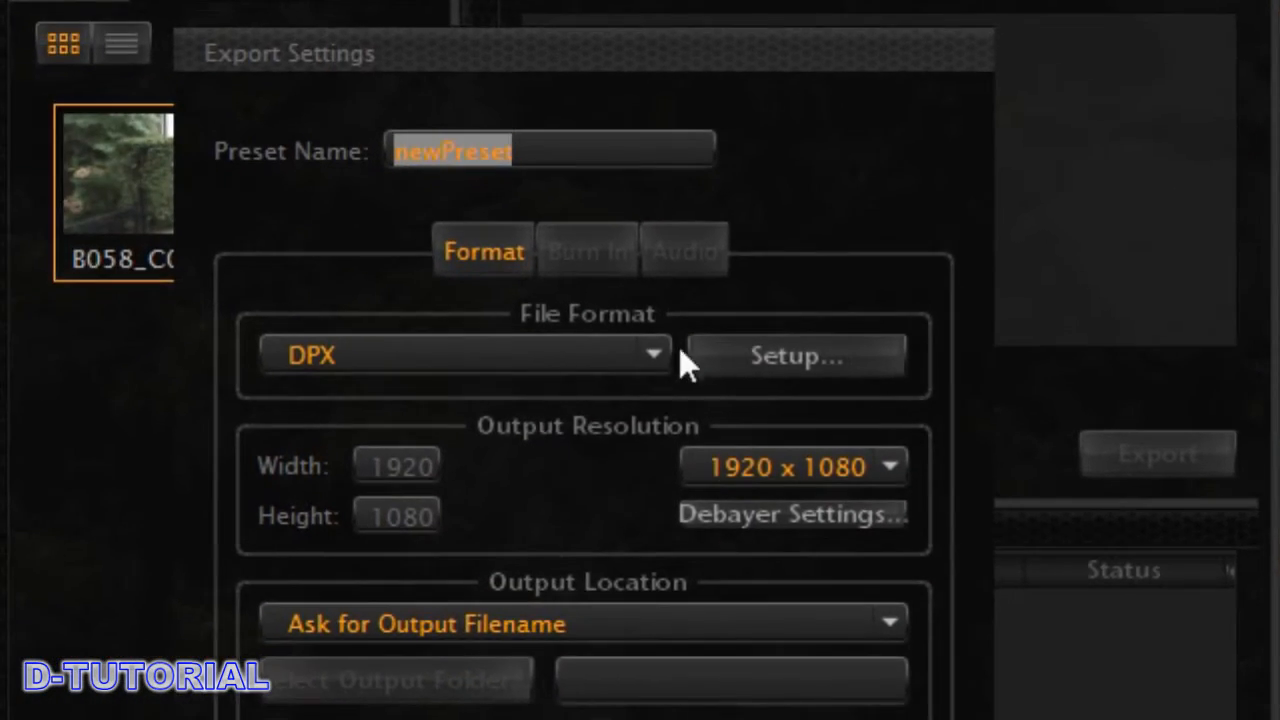
click(562, 362)
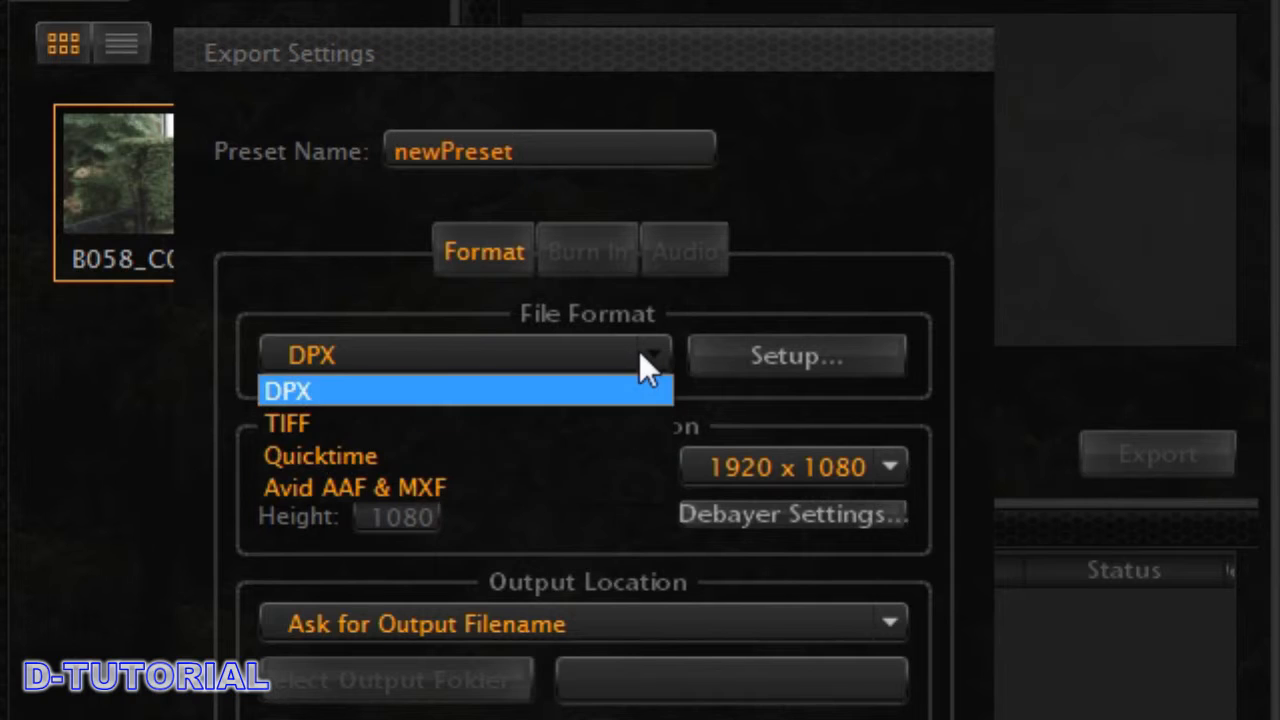
click(364, 422)
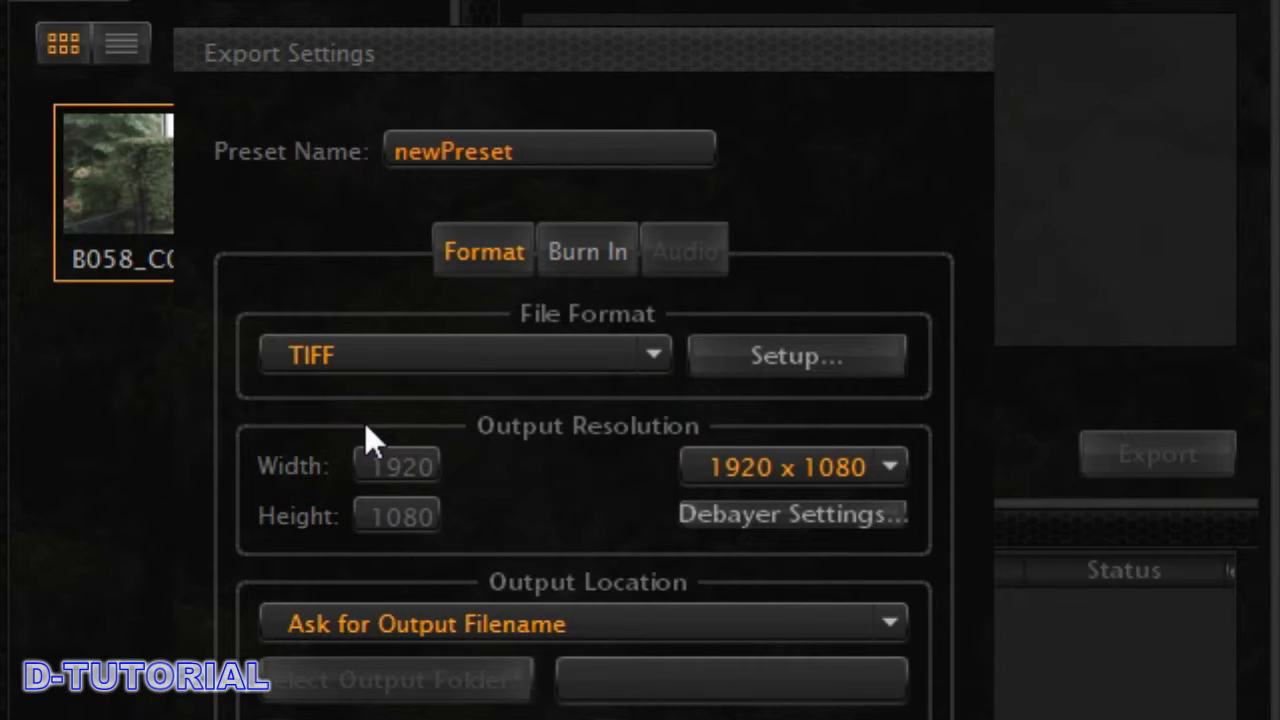
double_click(561, 141)
text(Ti)
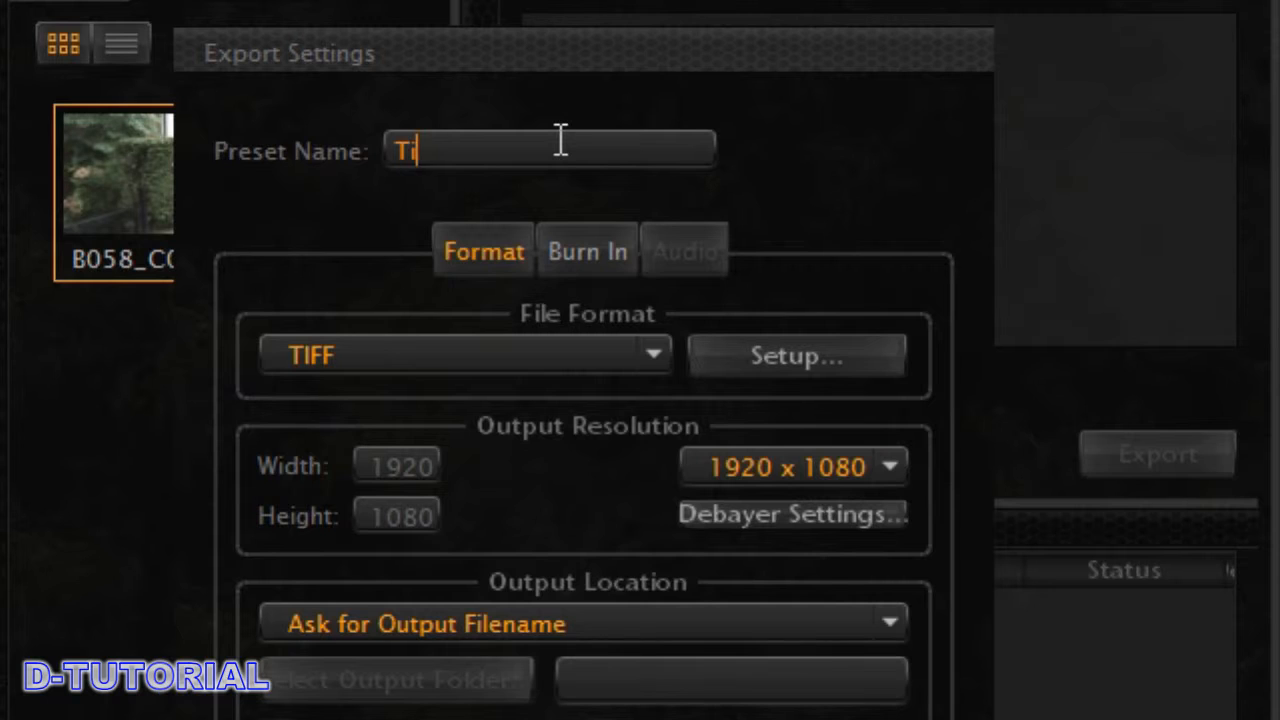
text(ff-Export)
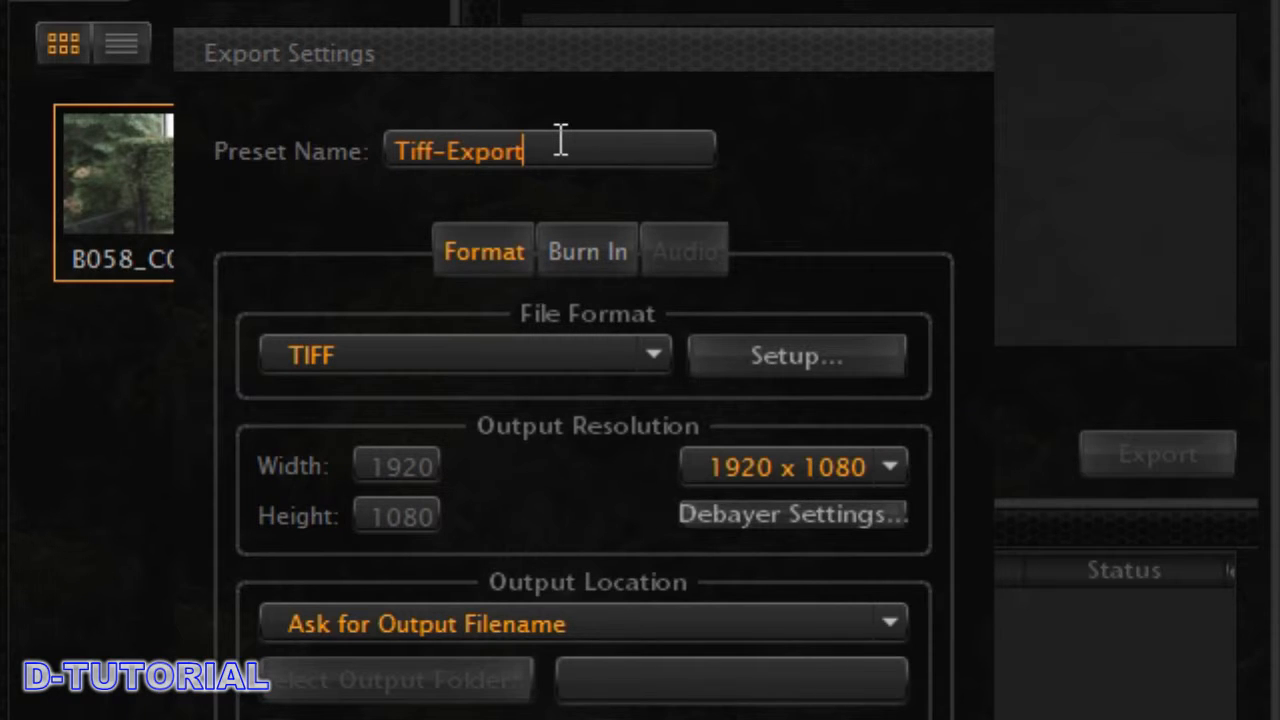
click(789, 358)
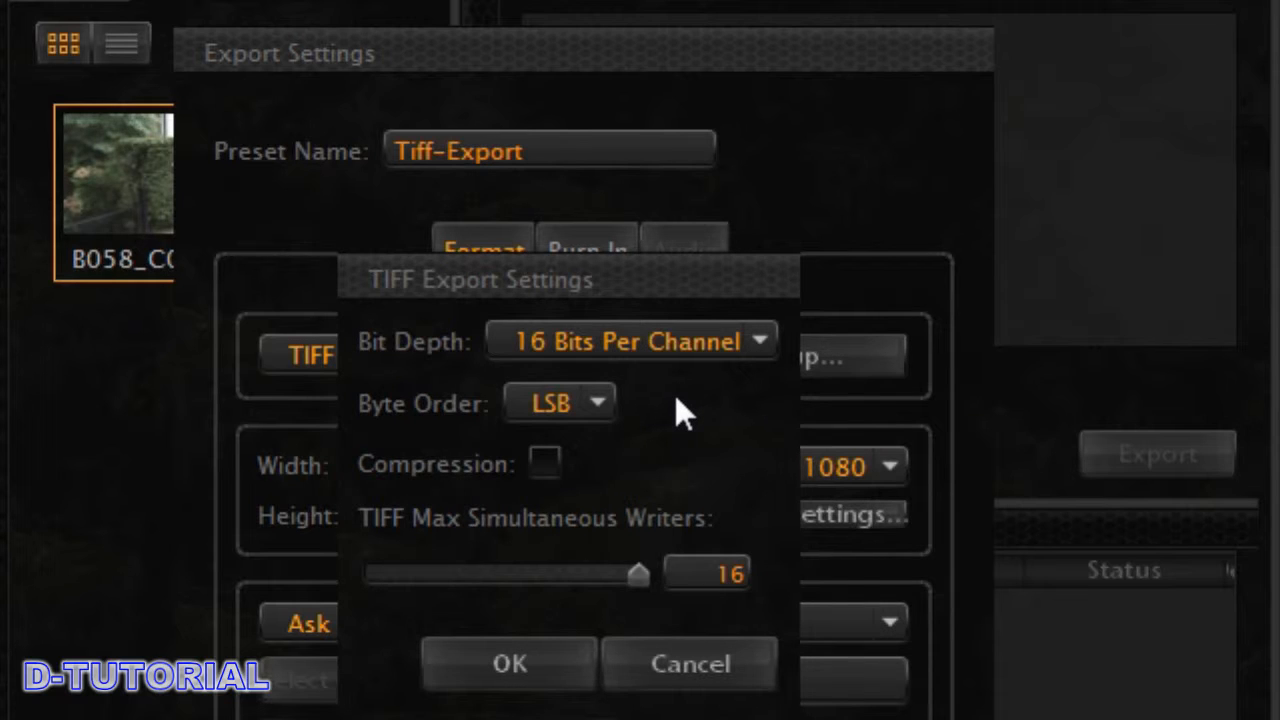
click(510, 665)
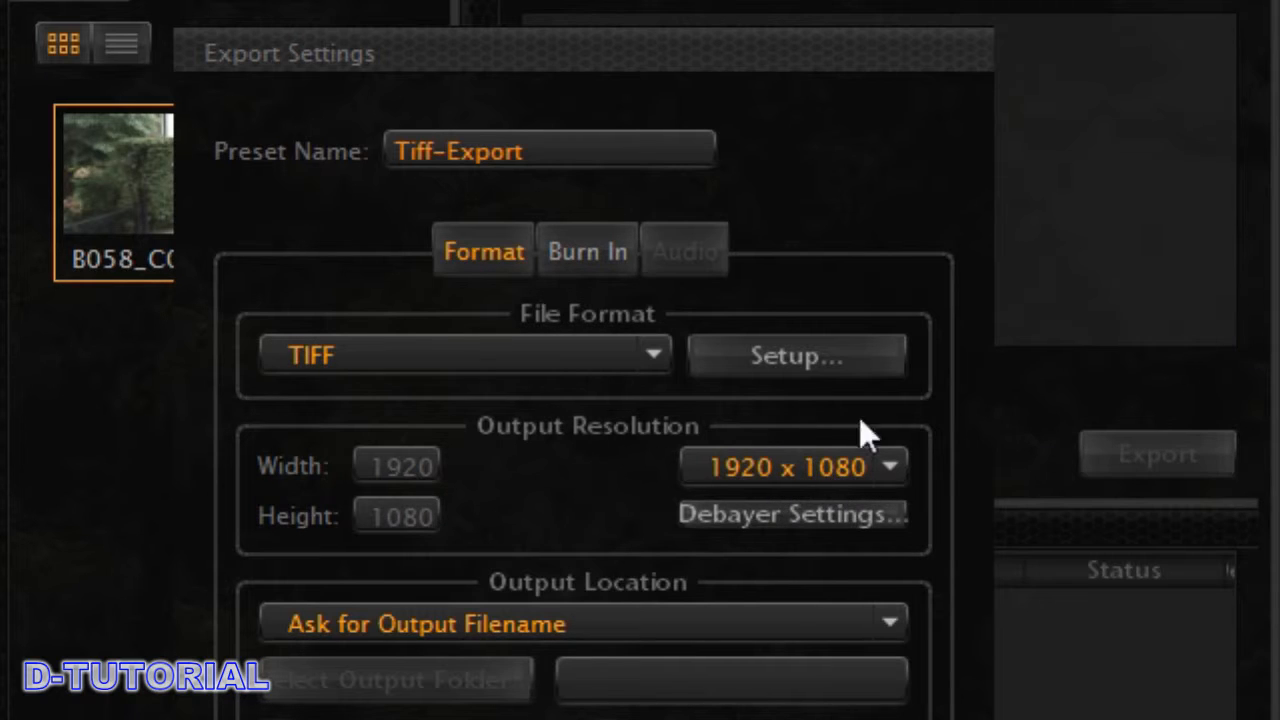
Set the preset's output resolution to a custom size of 3072 wide by 1536 high.
click(835, 463)
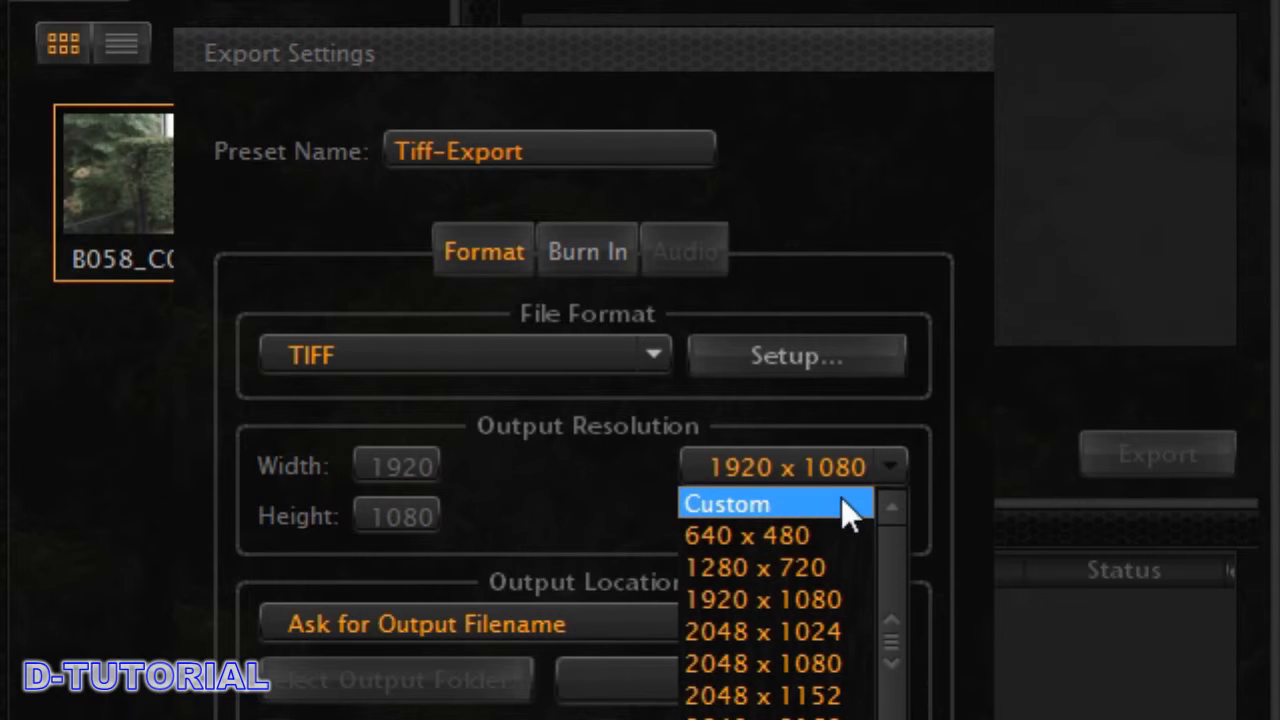
click(727, 504)
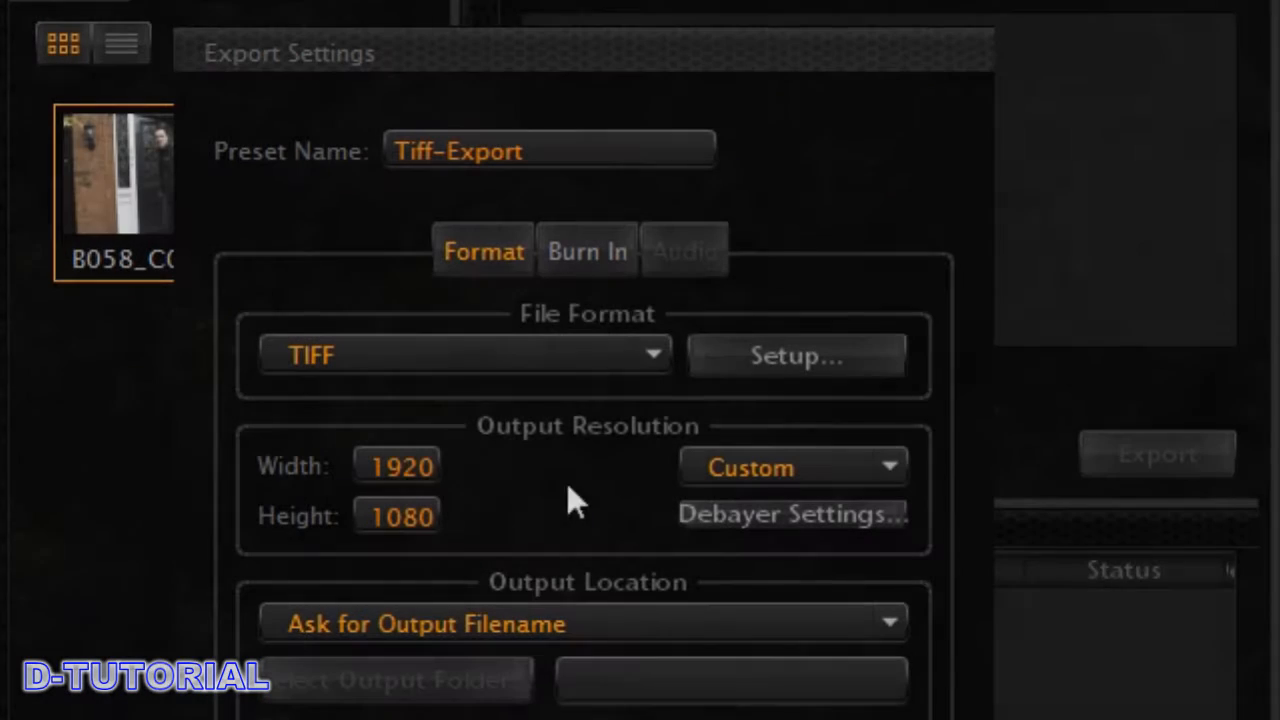
double_click(407, 464)
text(3072)
double_click(404, 512)
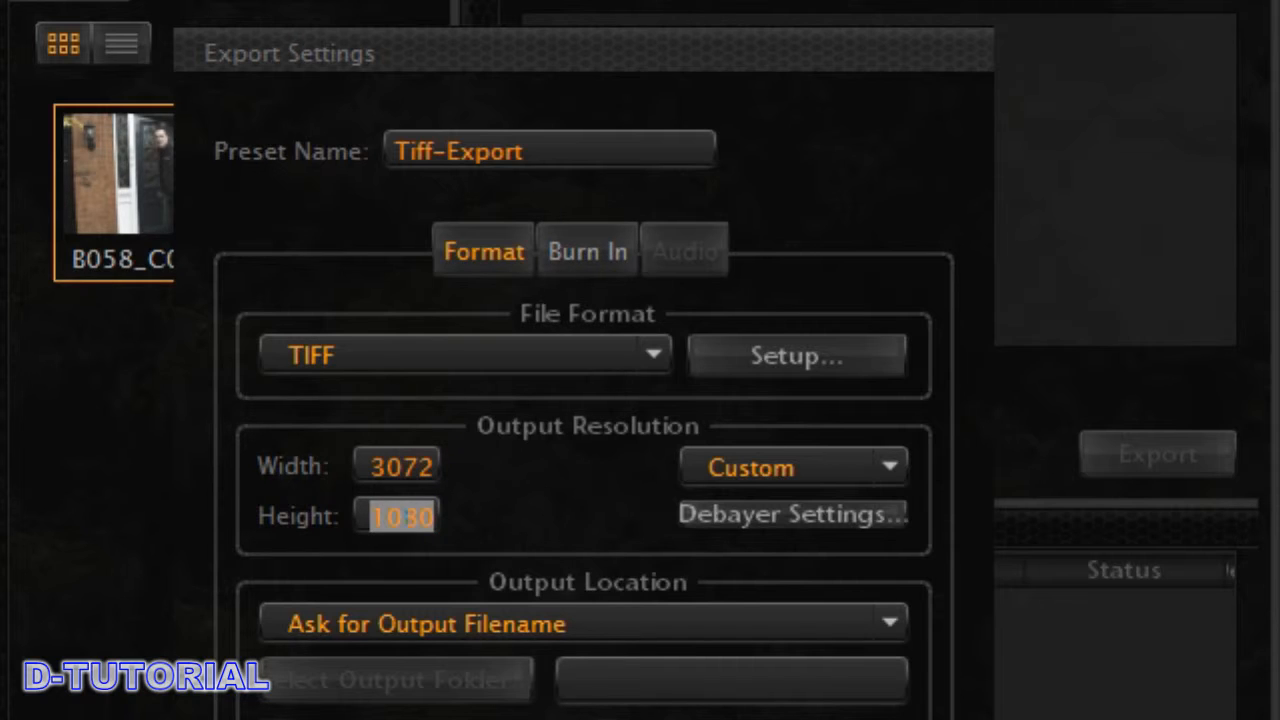
text(1536)
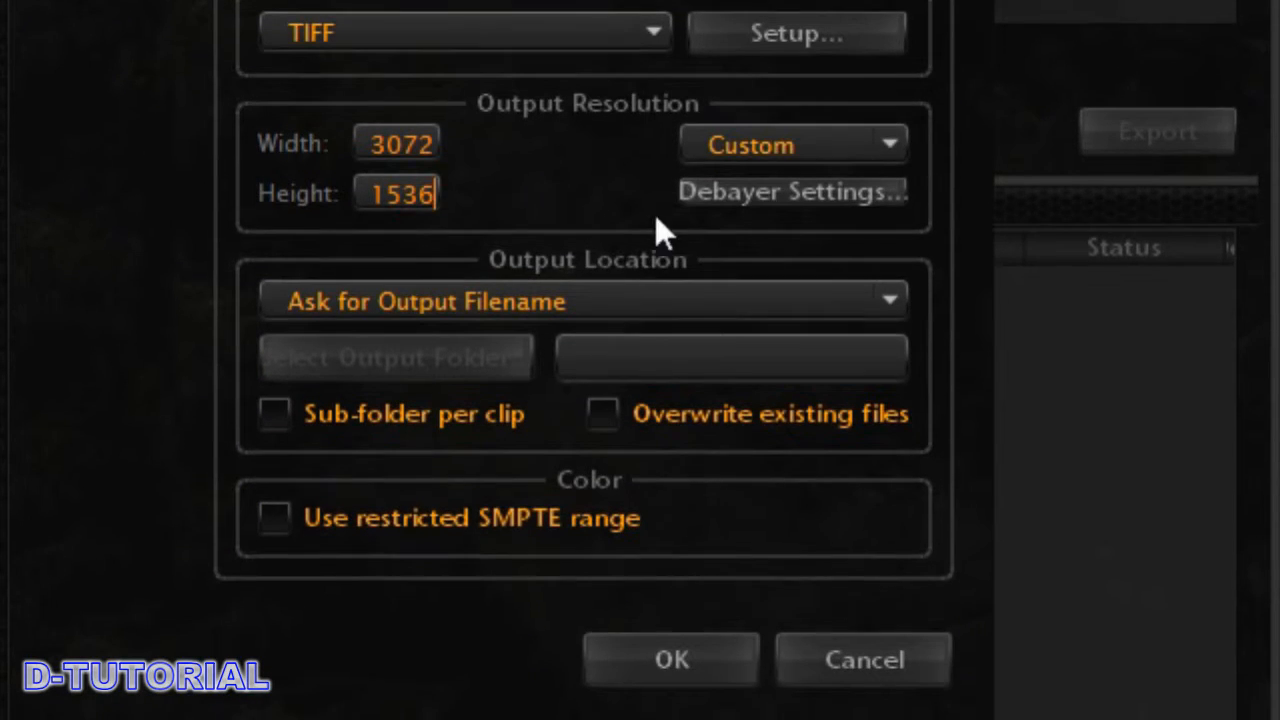
Confirm the TIFF setup again at 16 bits per channel without compression and save the Tiff-Export preset.
click(685, 655)
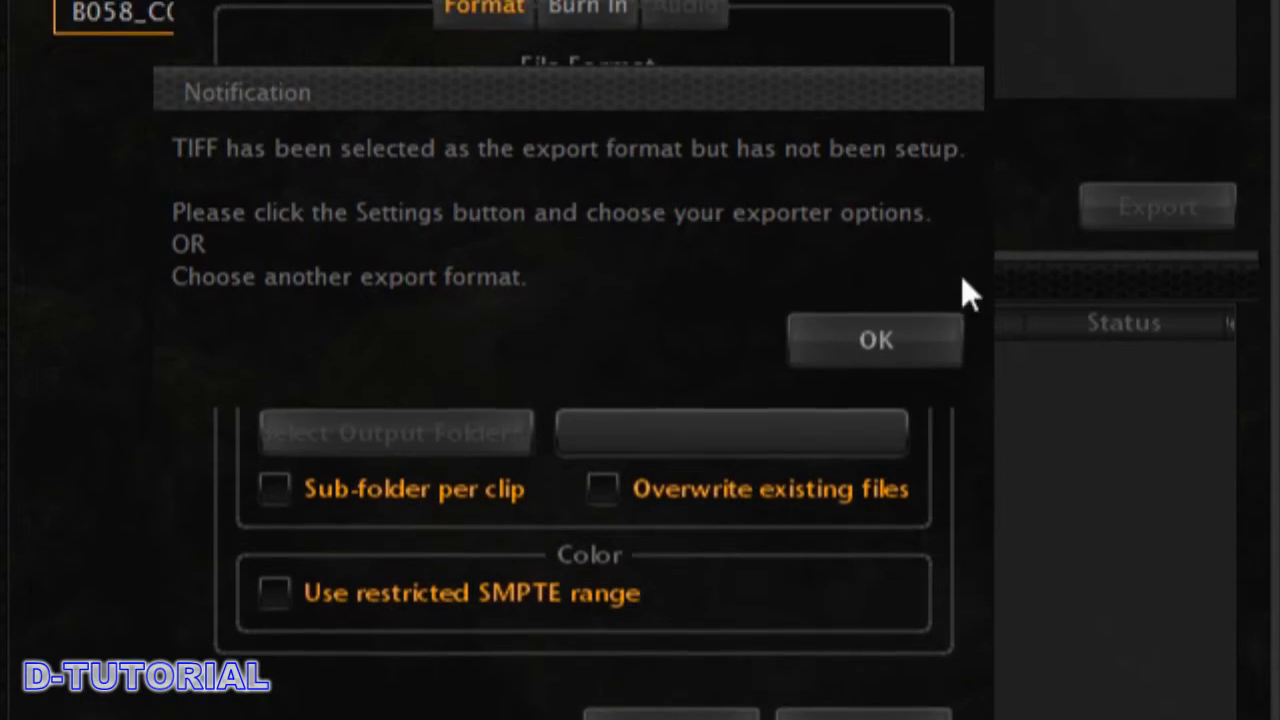
click(889, 373)
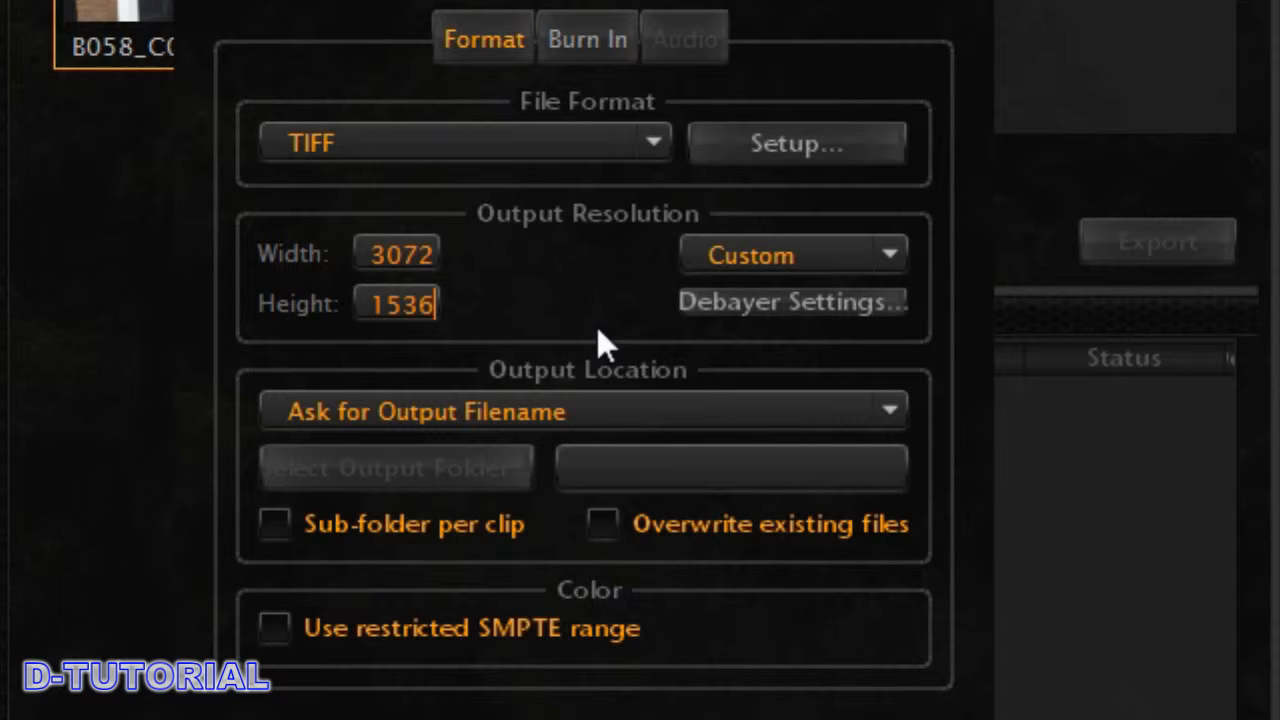
click(805, 145)
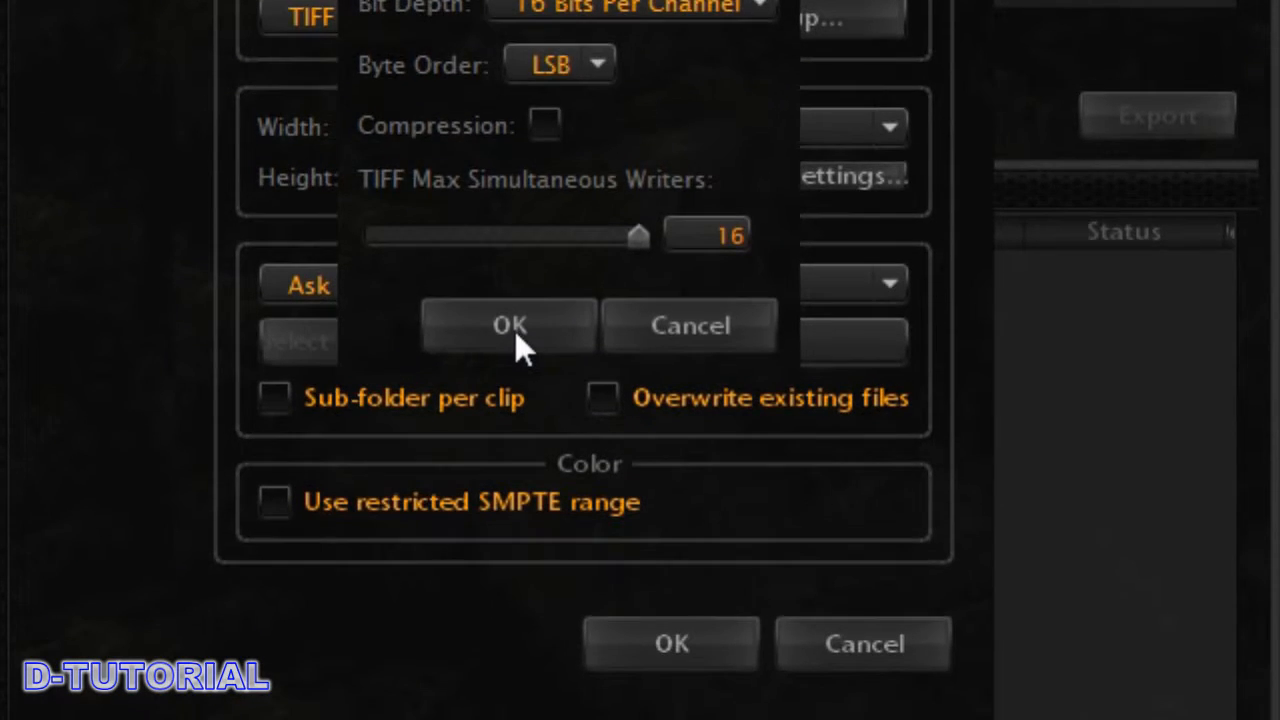
click(512, 455)
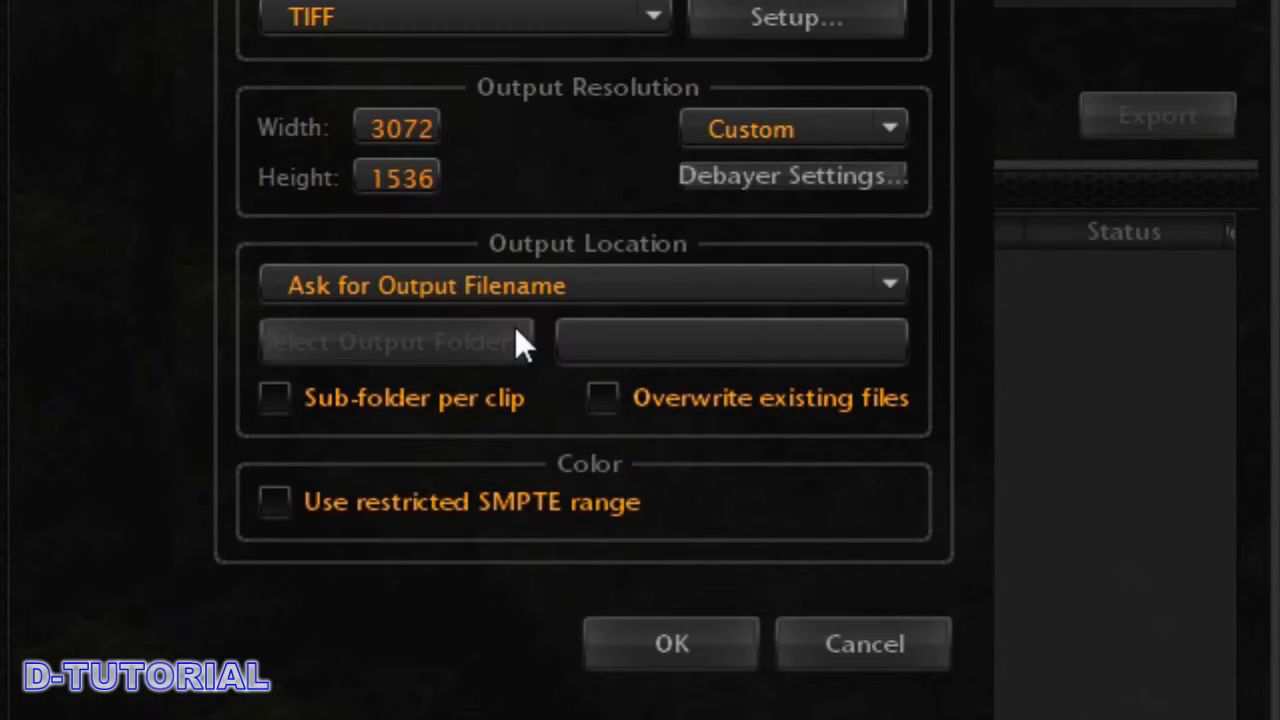
click(715, 651)
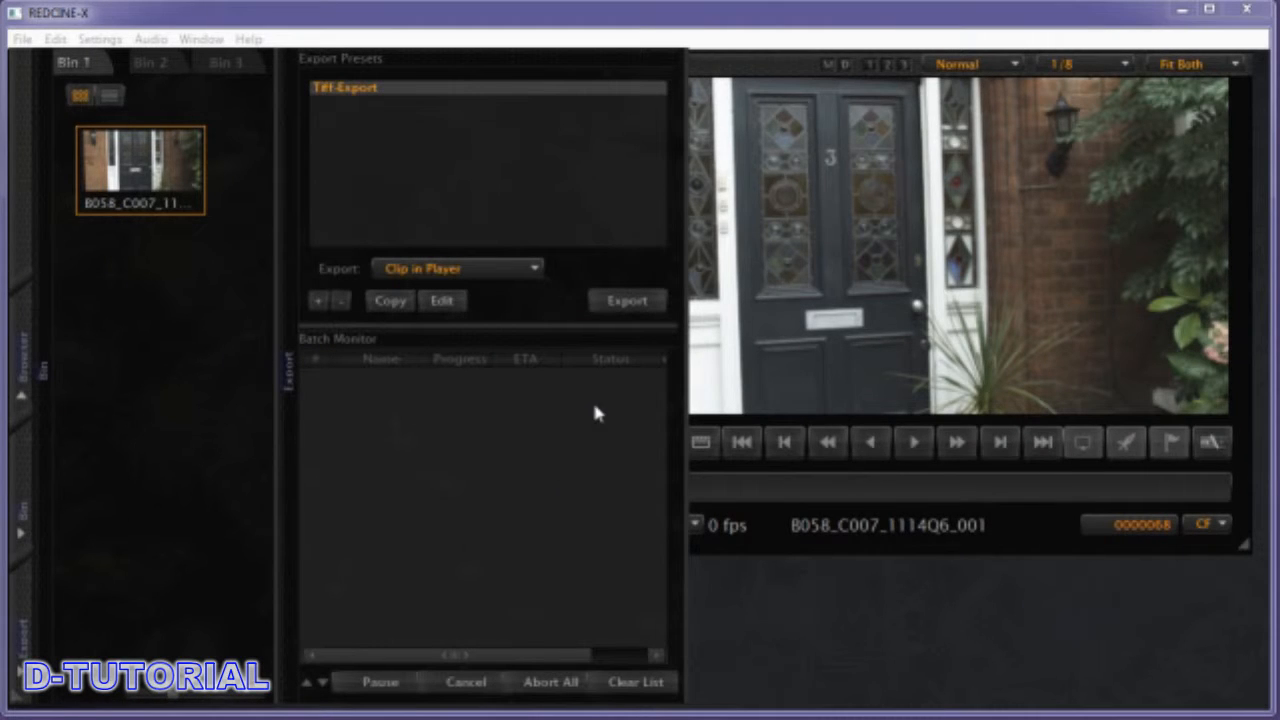
Start the export of the clip and create a new folder named Sequence01 inside the R3D folder.
click(620, 308)
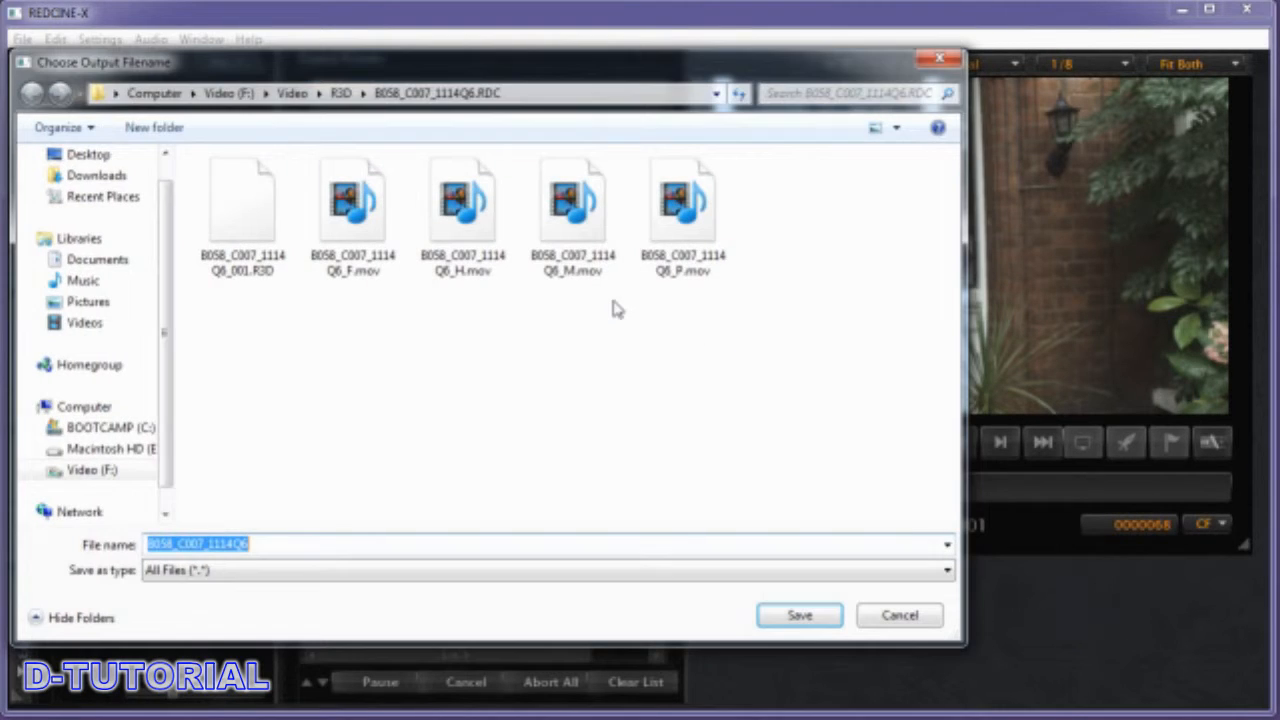
click(340, 93)
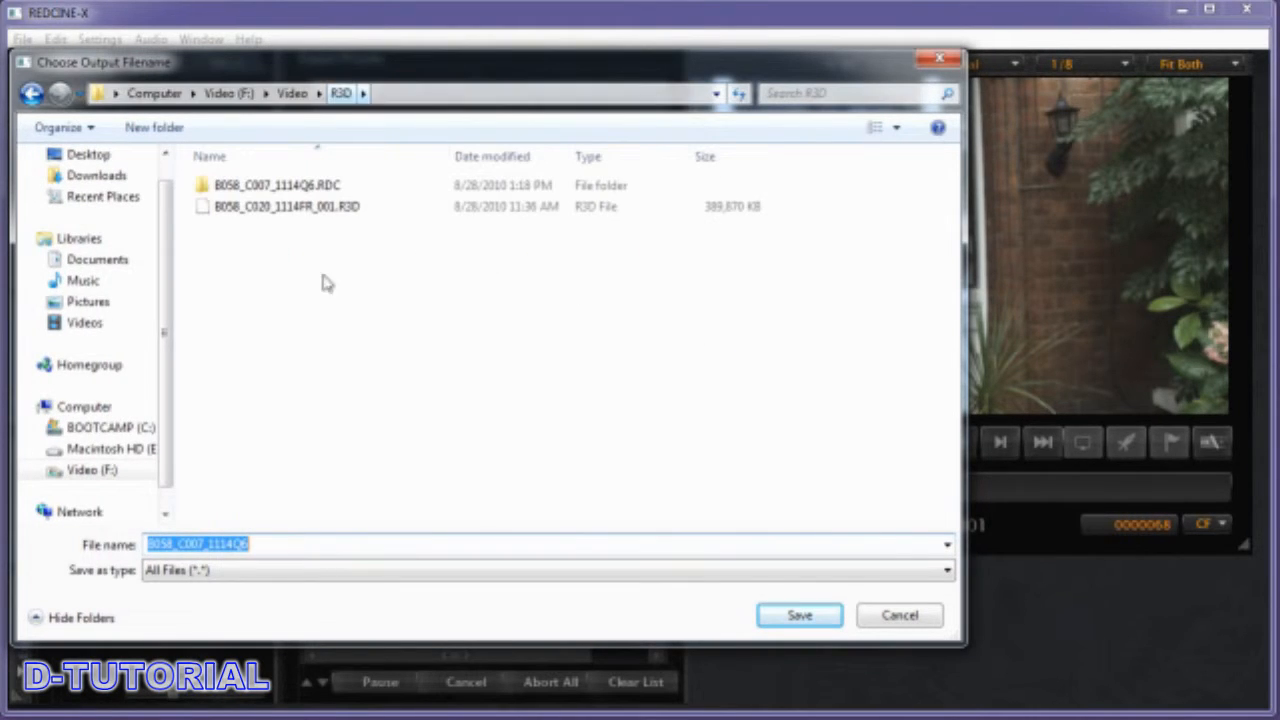
right_click(221, 289)
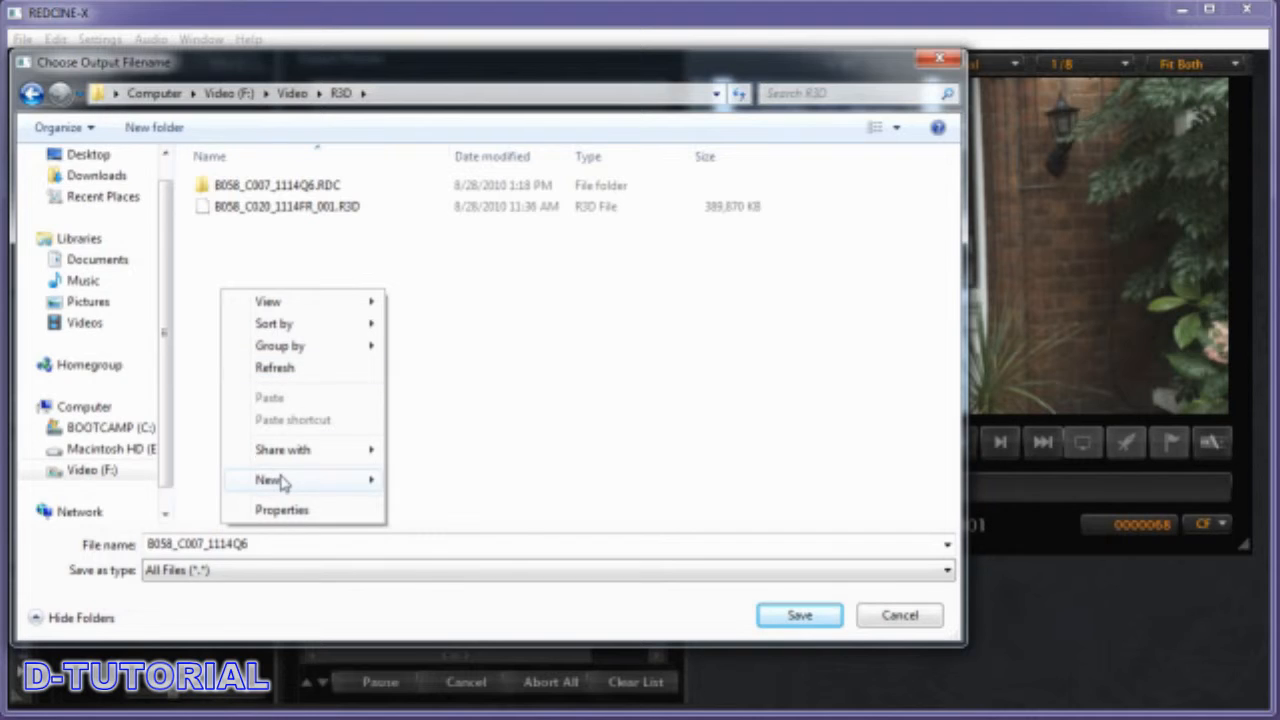
mouse_move(283, 480)
click(398, 484)
text(Se)
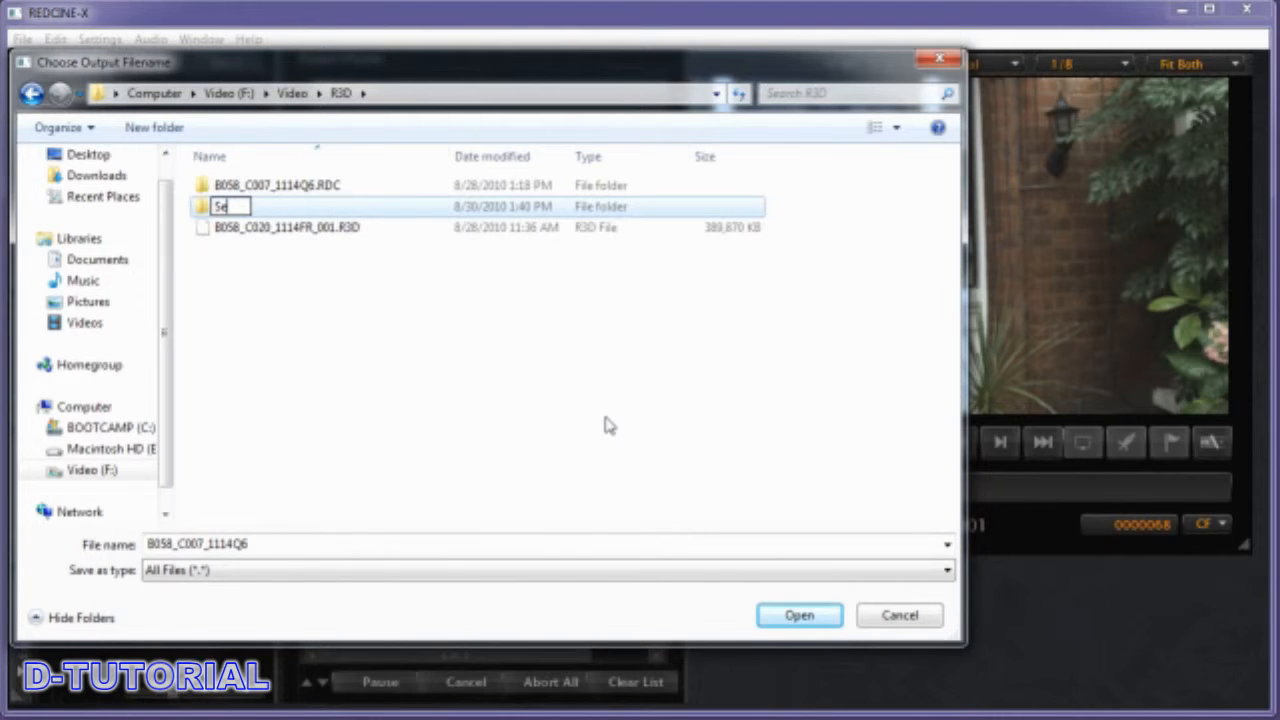
text(quence01)
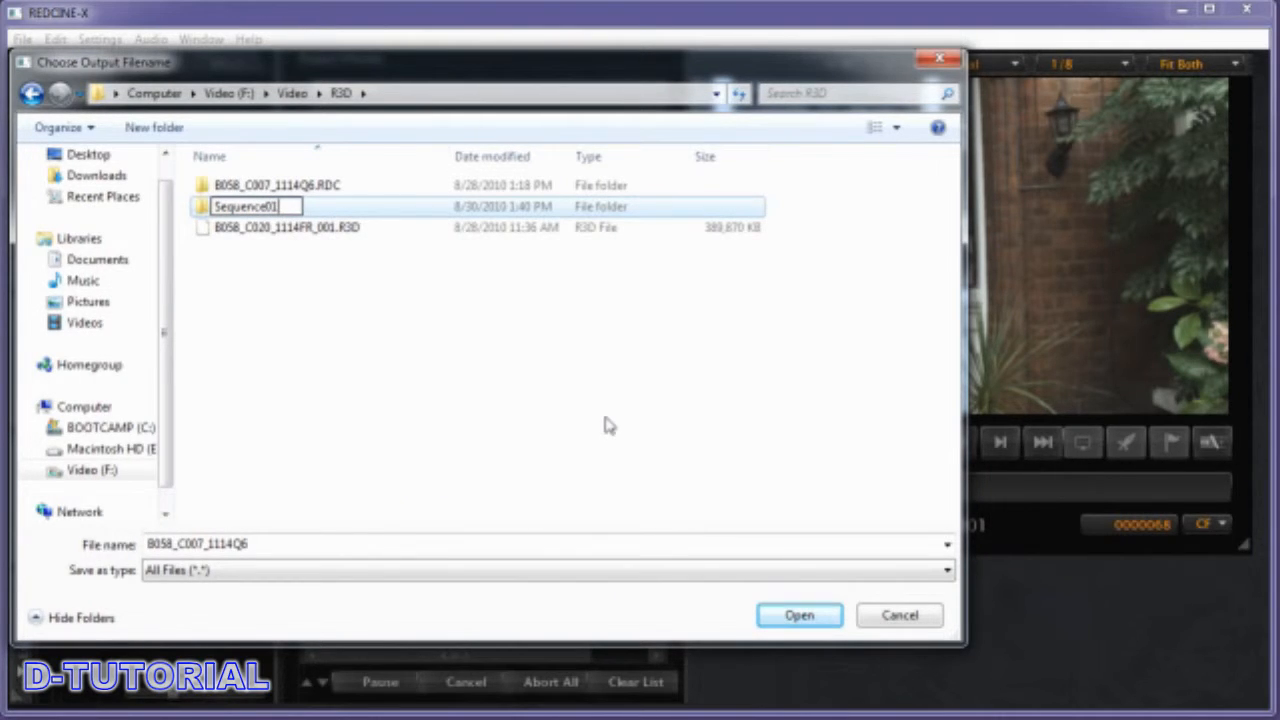
key(Return)
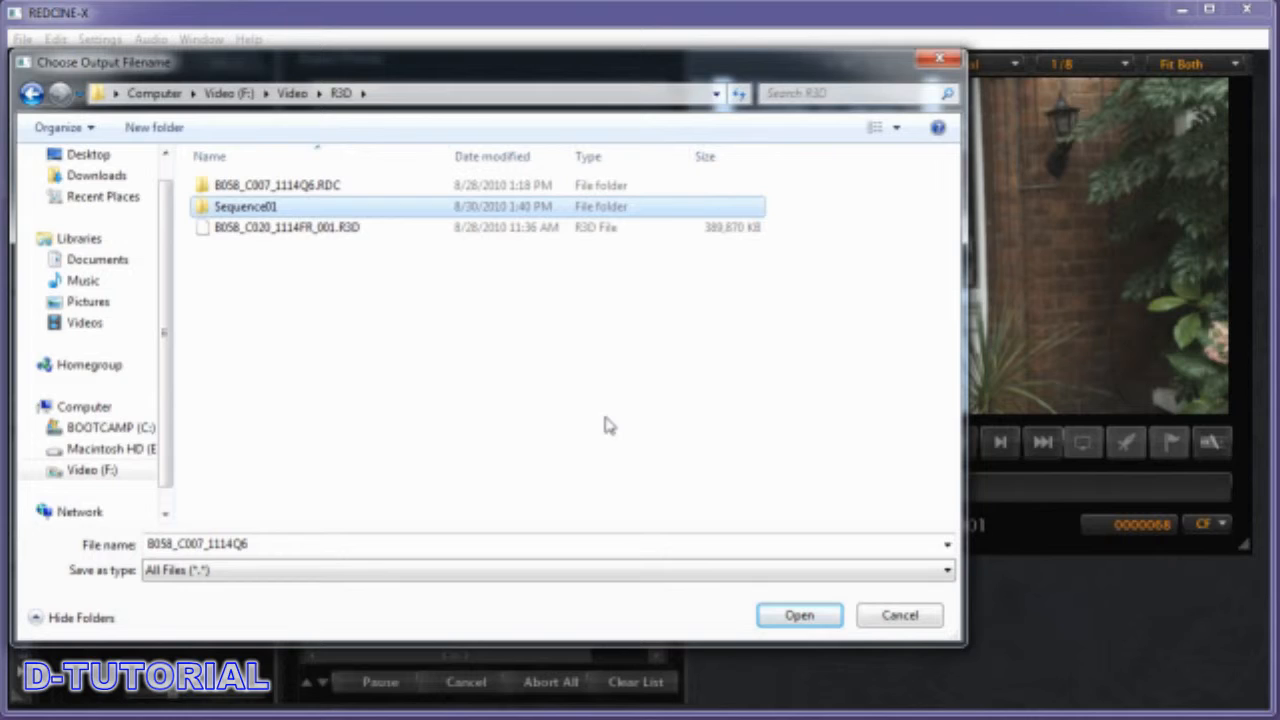
Export the TIFF sequence into the Sequence01 folder under the file name scene-one.
double_click(250, 213)
click(286, 547)
text(scene)
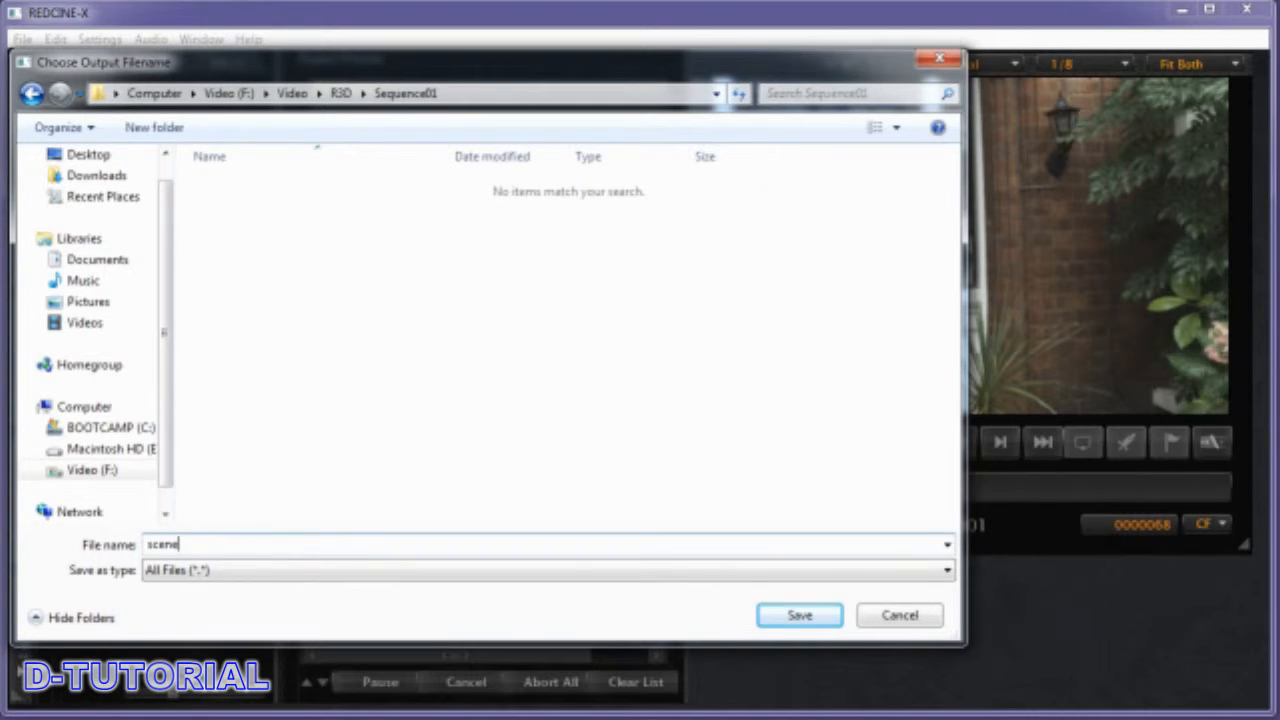
text(-one)
click(812, 618)
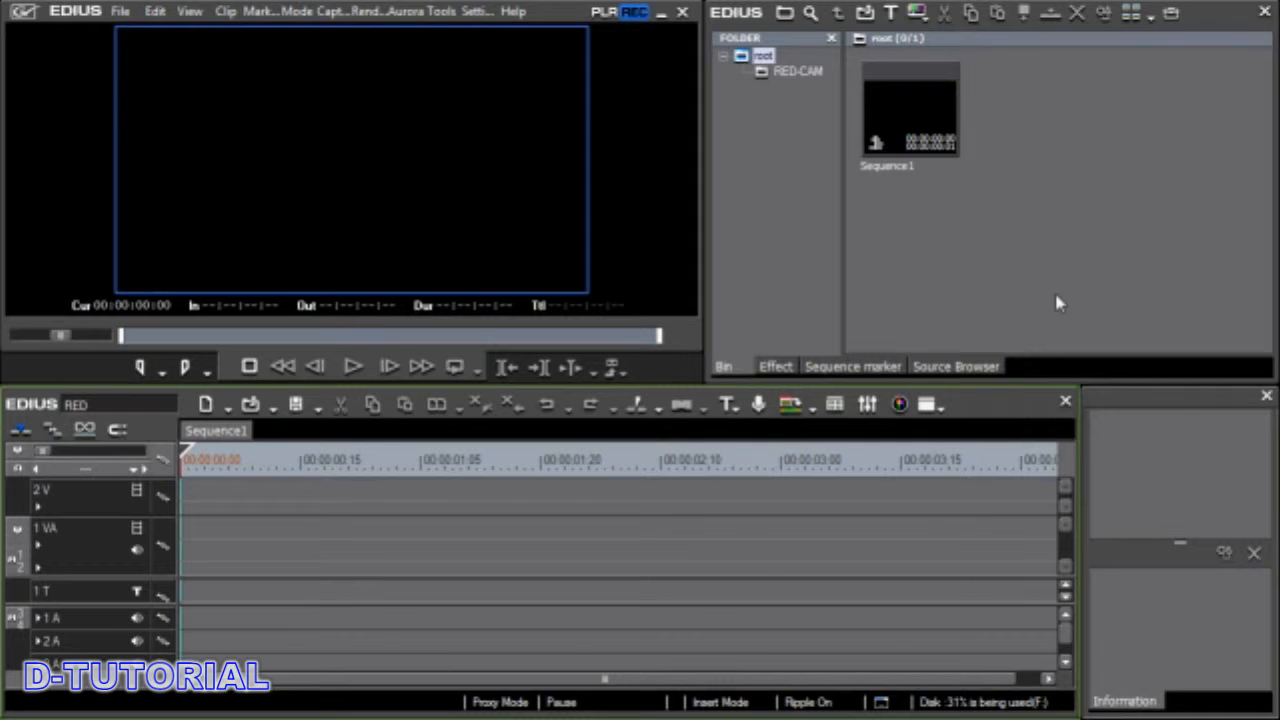
Switch to EDIUS, start adding a clip to the RED-CAM bin folder, and select the first scene-one TIFF in Sequence01.
click(783, 73)
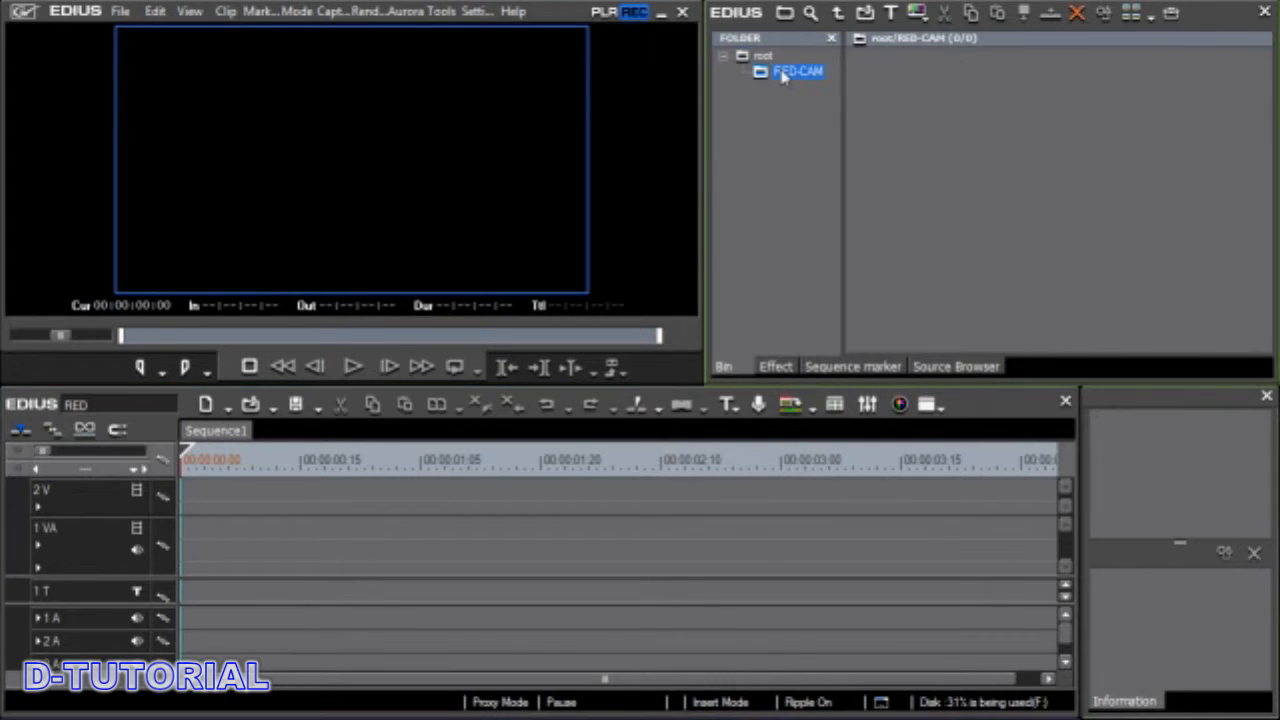
right_click(866, 73)
click(920, 120)
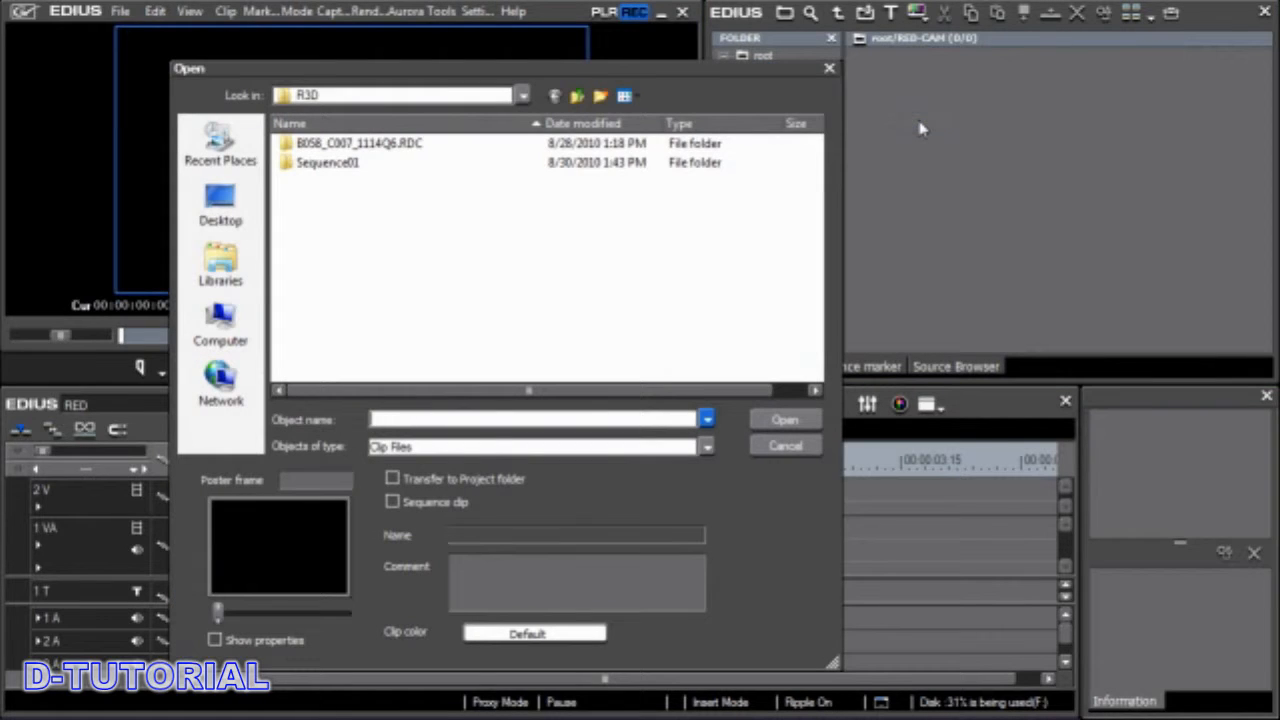
click(333, 168)
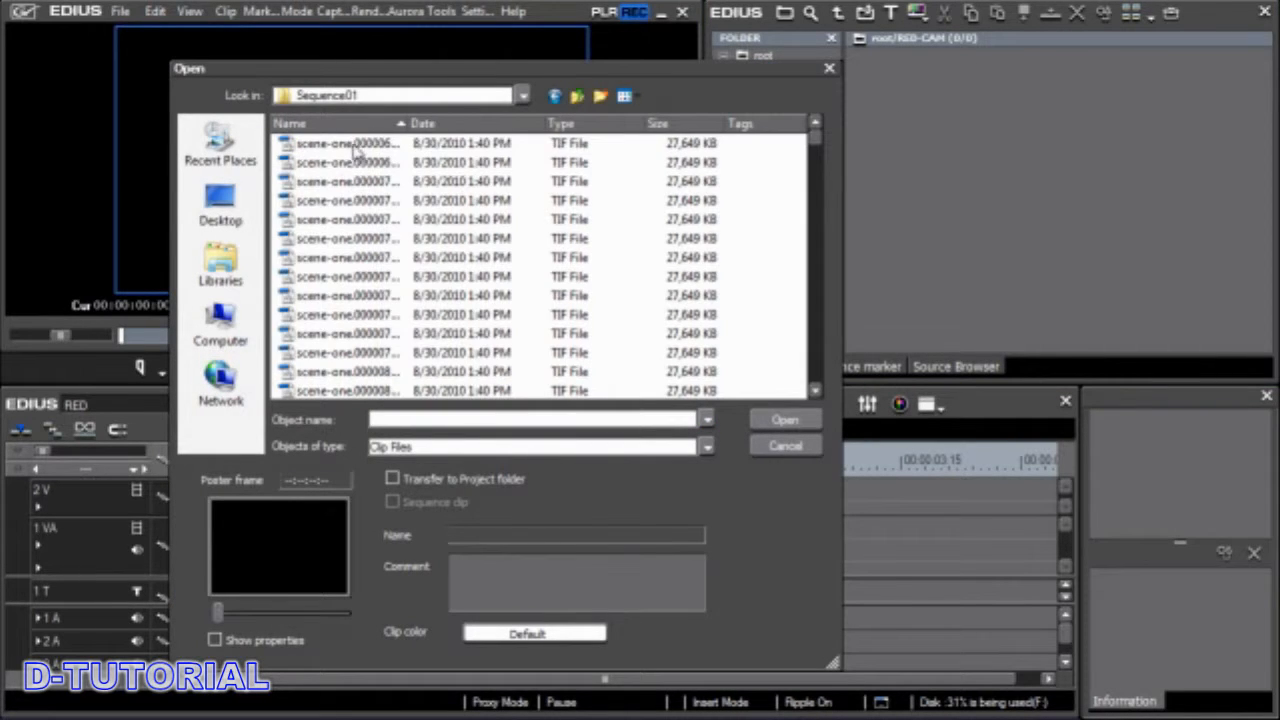
click(352, 146)
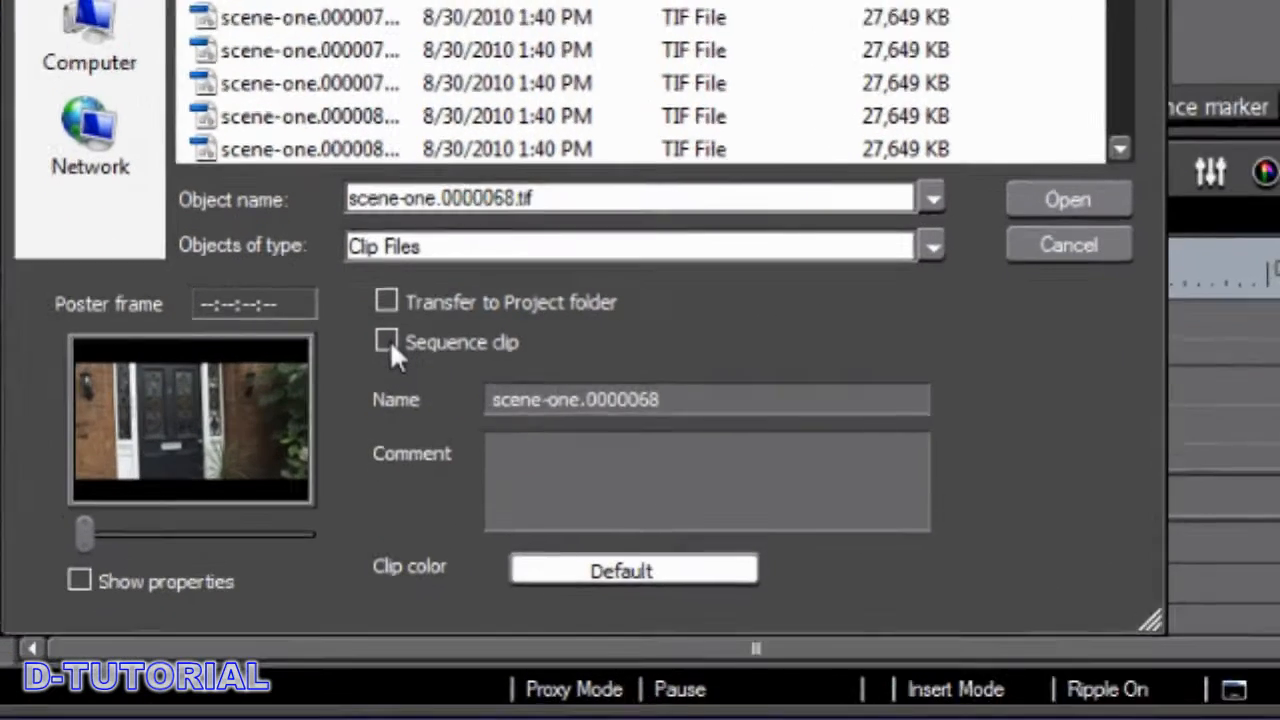
Import the selected TIFF files as a sequence clip named Scene01.
click(387, 343)
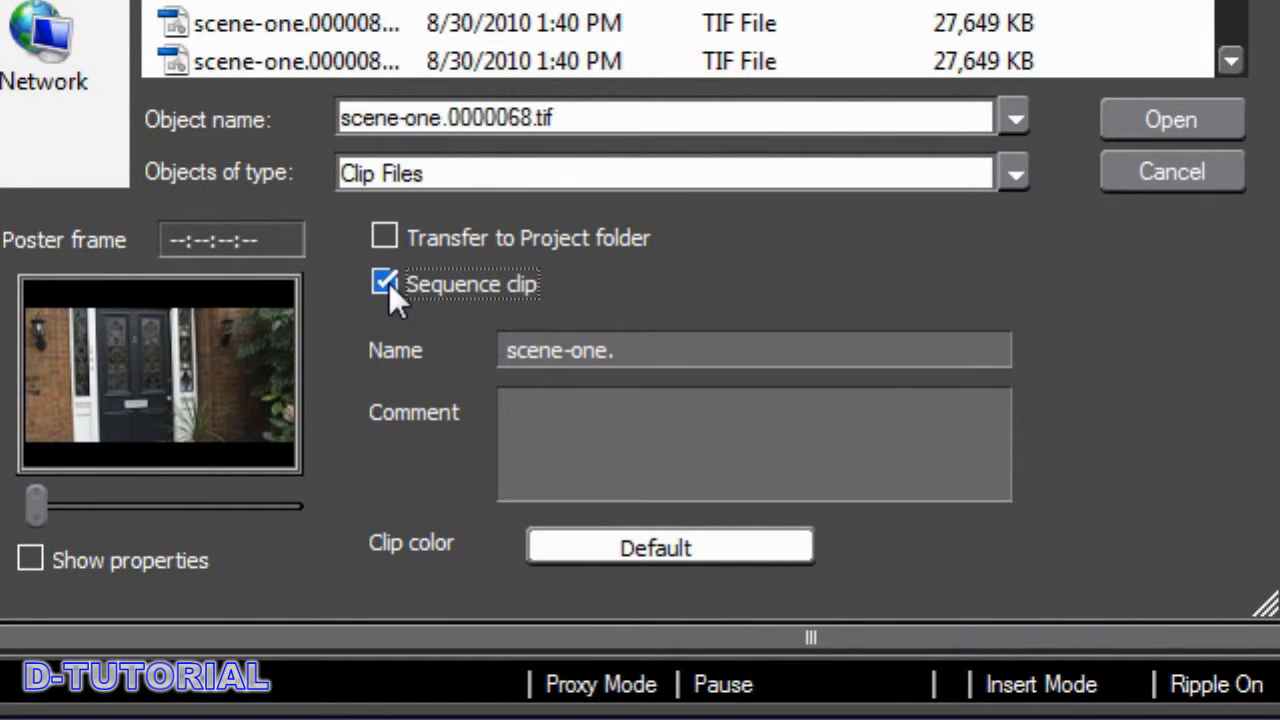
key(Tab)
text(Sce)
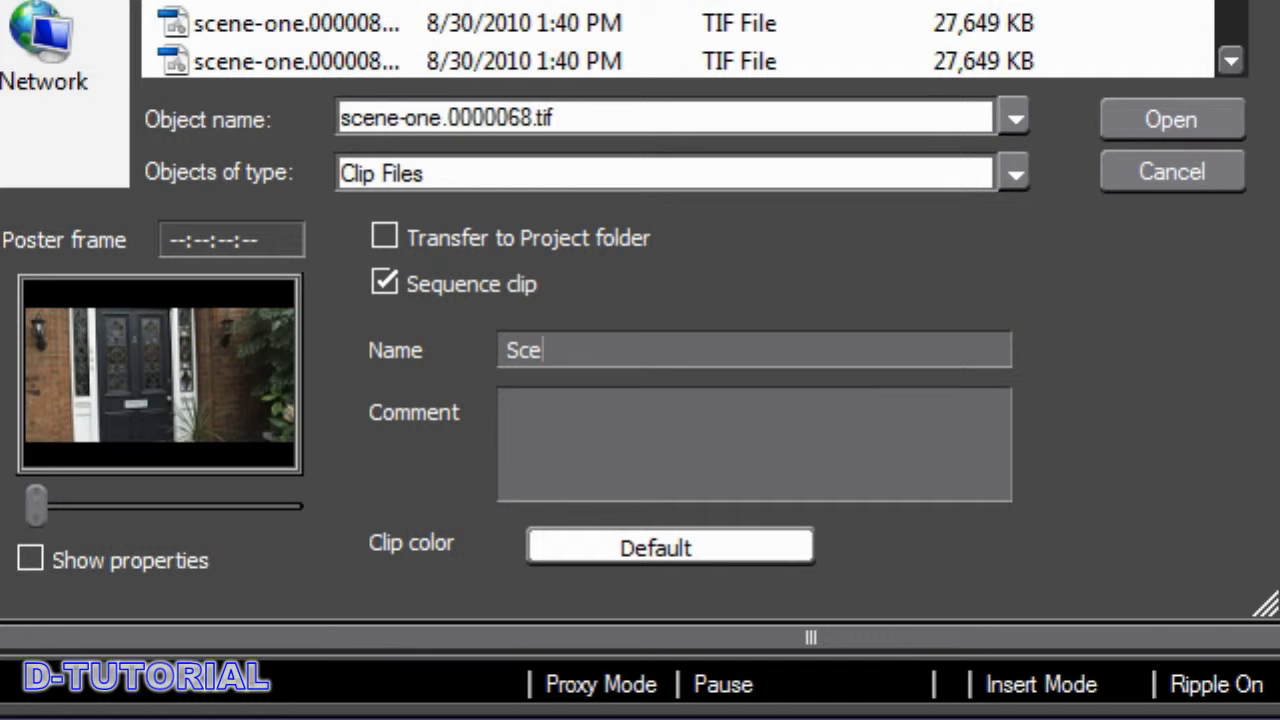
text(ne01)
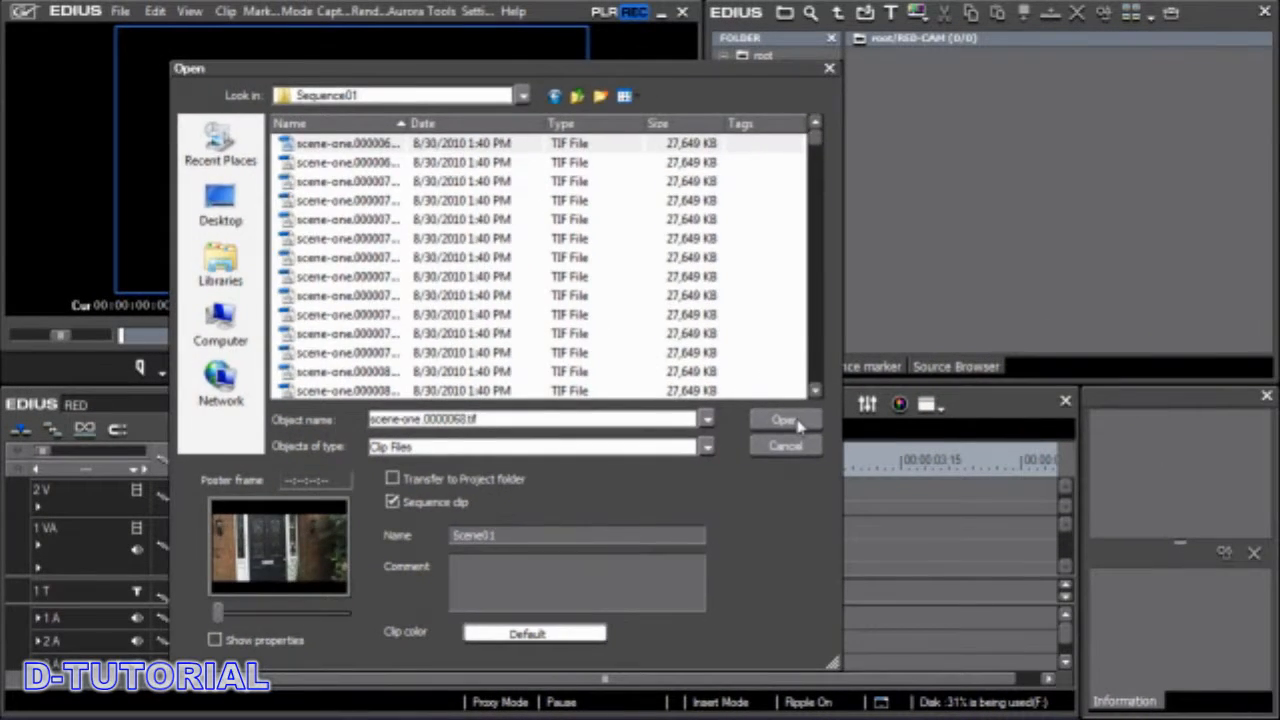
click(797, 424)
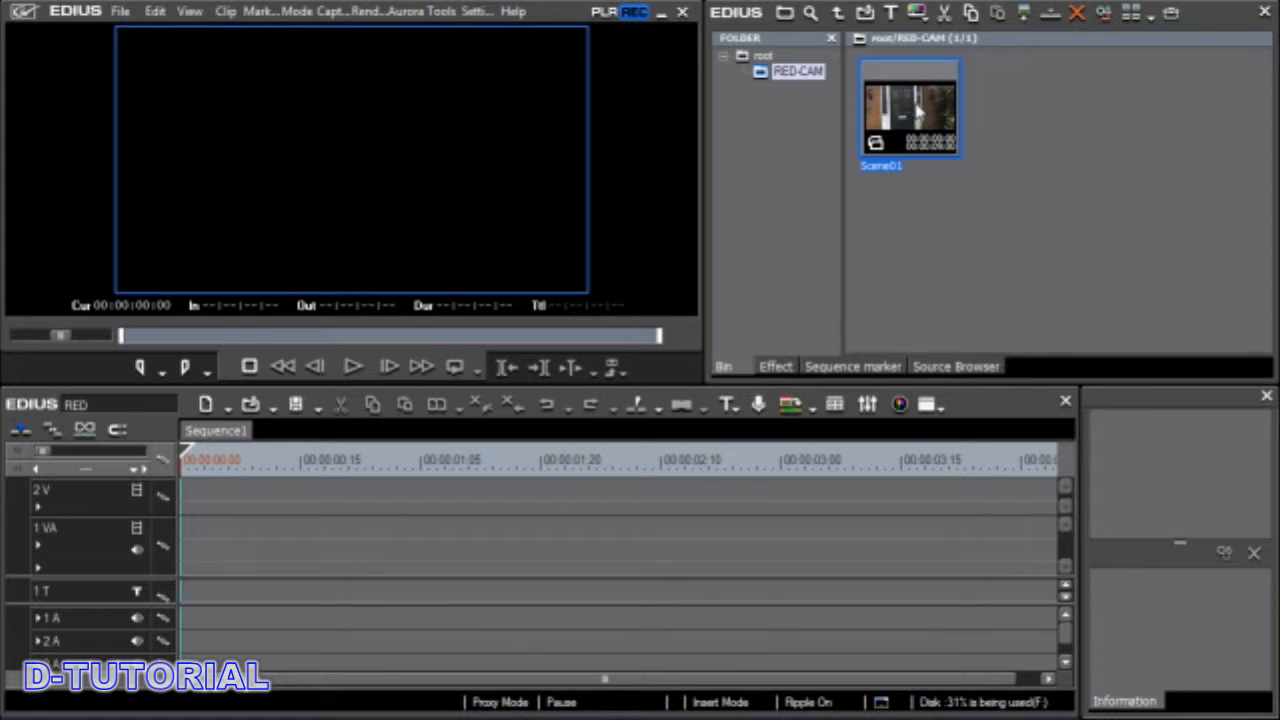
Try the Scene01 image sequence at the start of track 1 VA, scrub through it, and delete it from the timeline.
drag(916, 112, 188, 540)
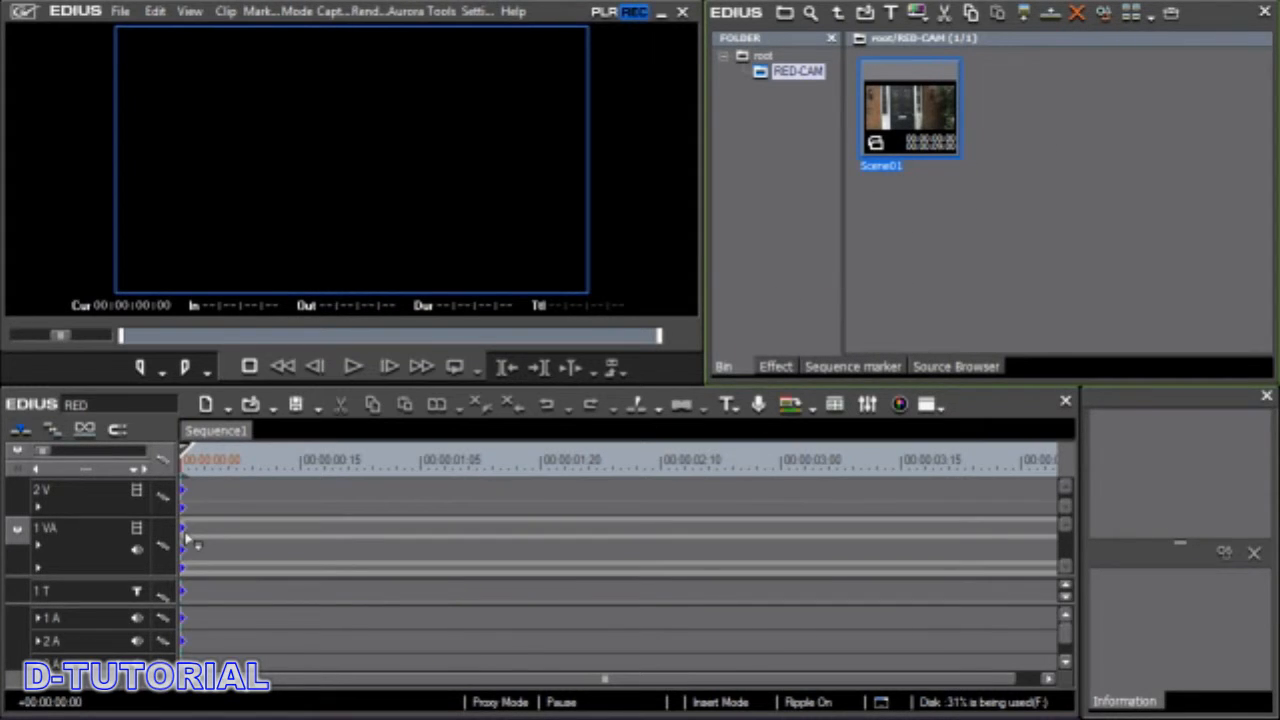
click(84, 470)
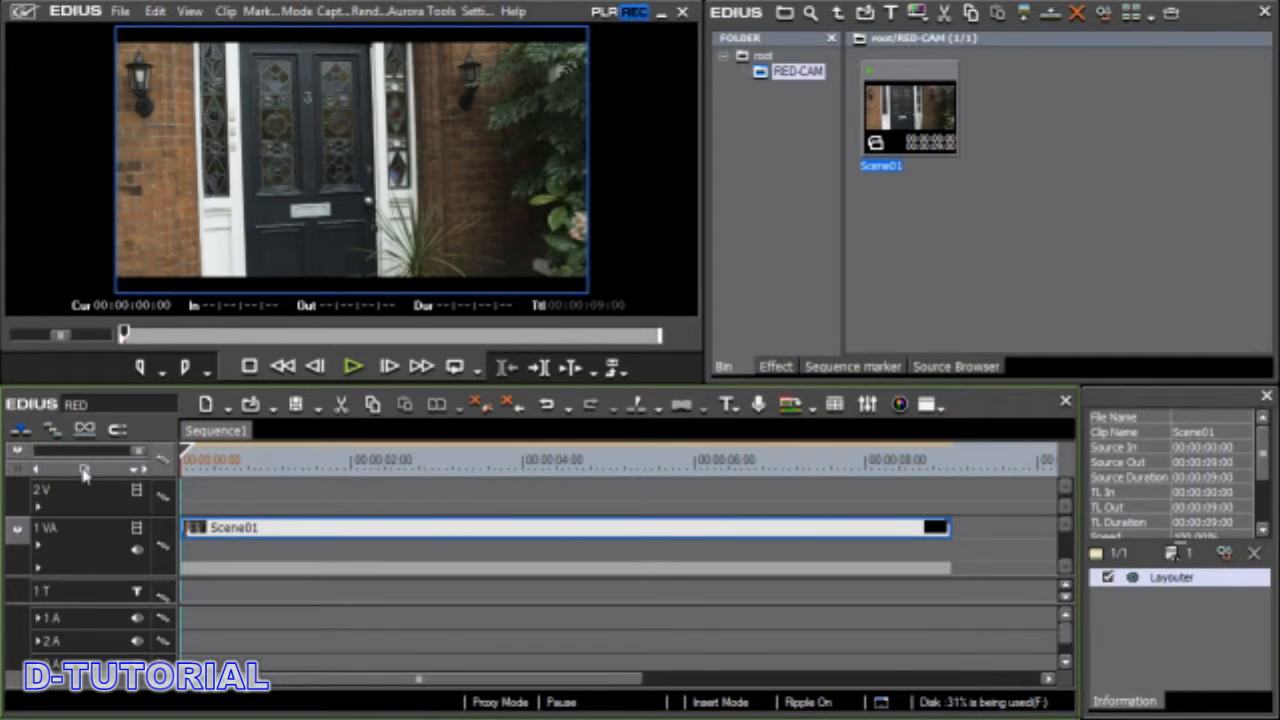
drag(300, 466, 466, 470)
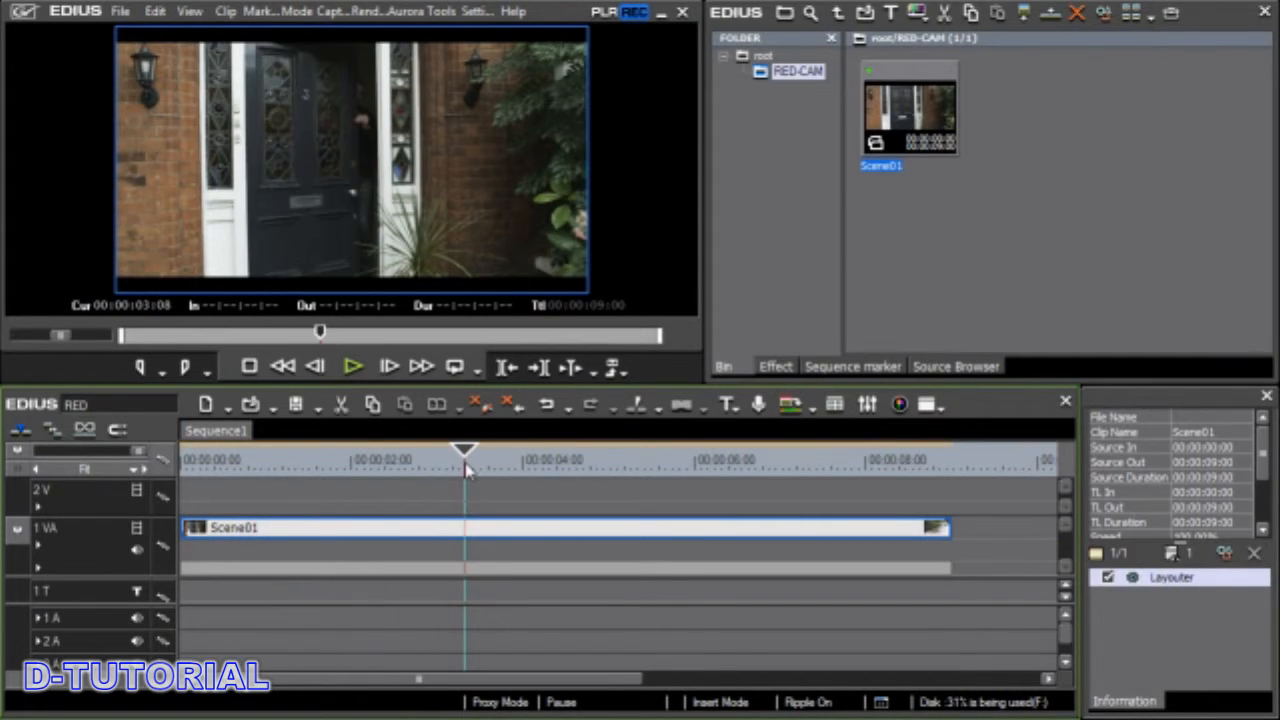
key(Delete)
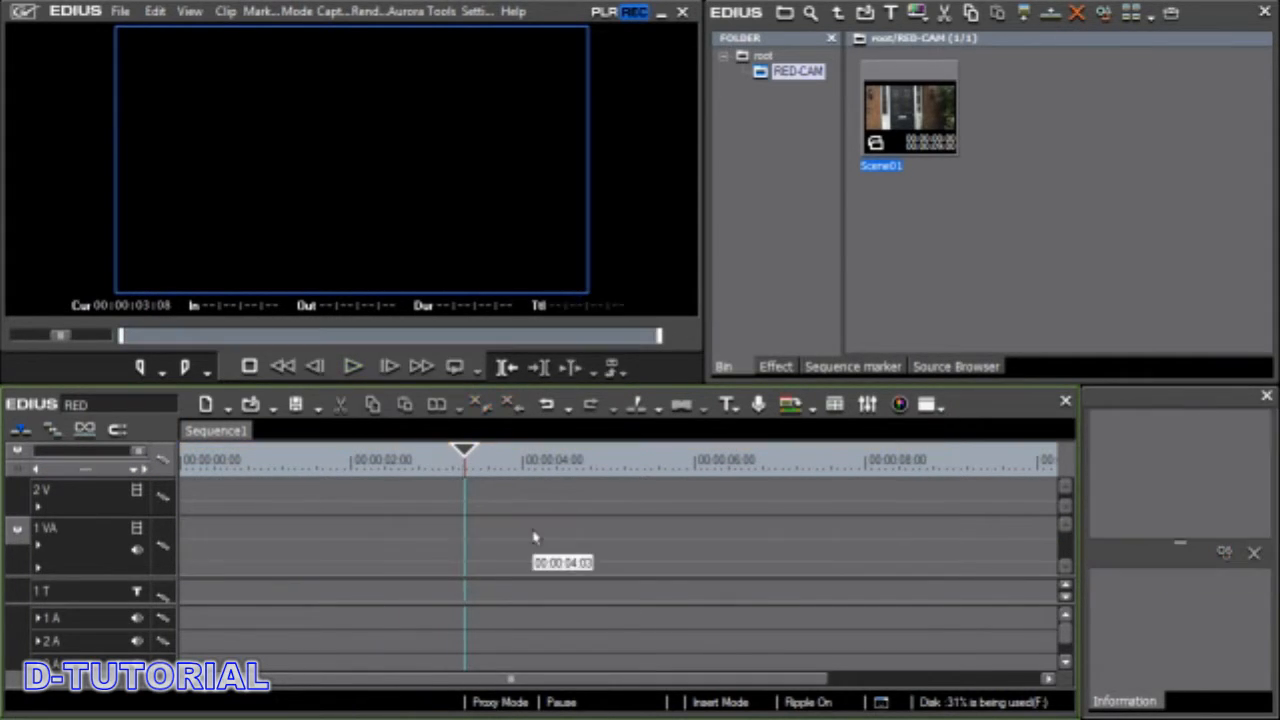
Convert the Scene01 sequence clip to a Canopus Lossless file named Scene01.avi in the R3D folder.
right_click(880, 106)
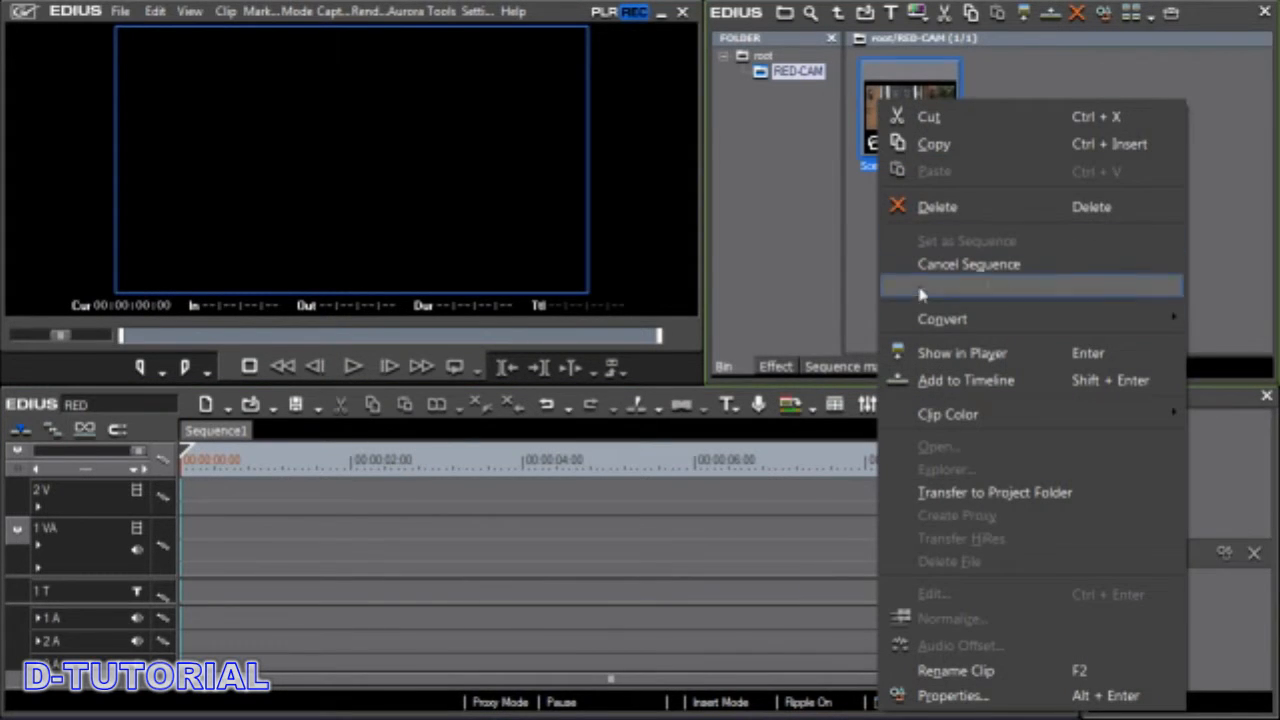
mouse_move(928, 328)
click(1214, 320)
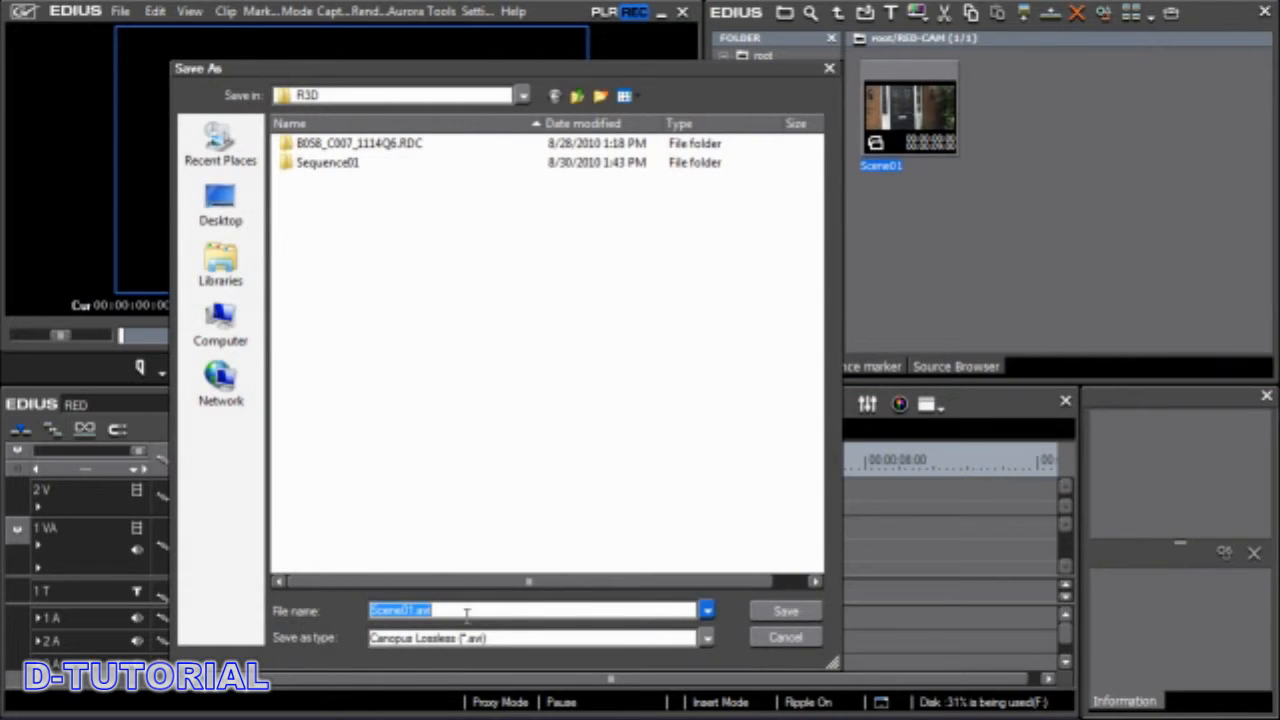
click(786, 612)
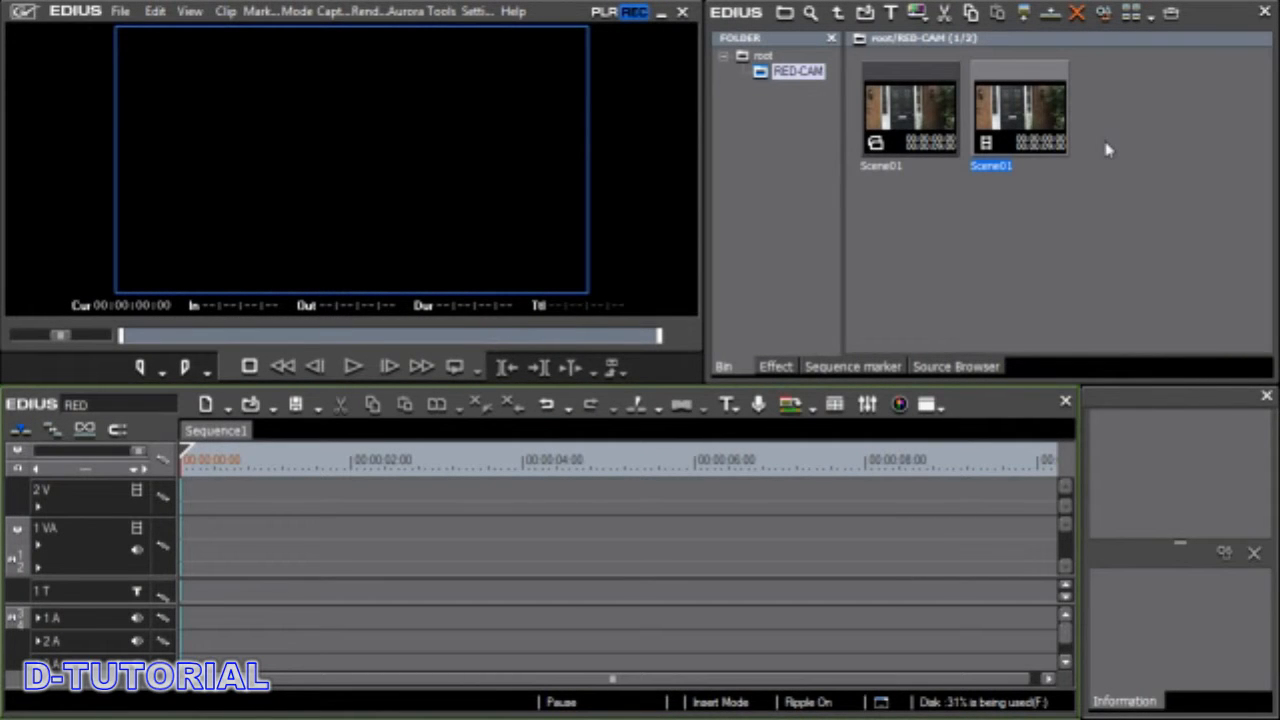
Place the converted Scene01 AVI clip at the start of track 1 VA and preview its playback.
drag(1015, 133, 214, 531)
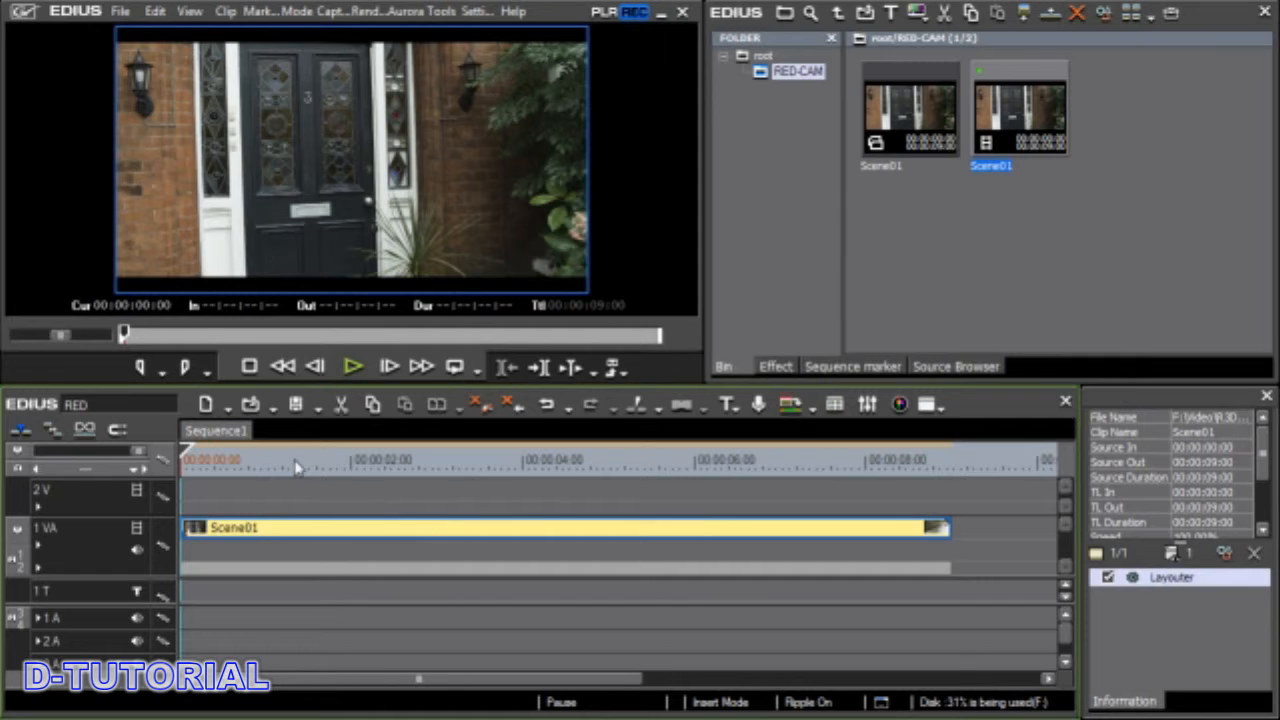
drag(294, 463, 566, 467)
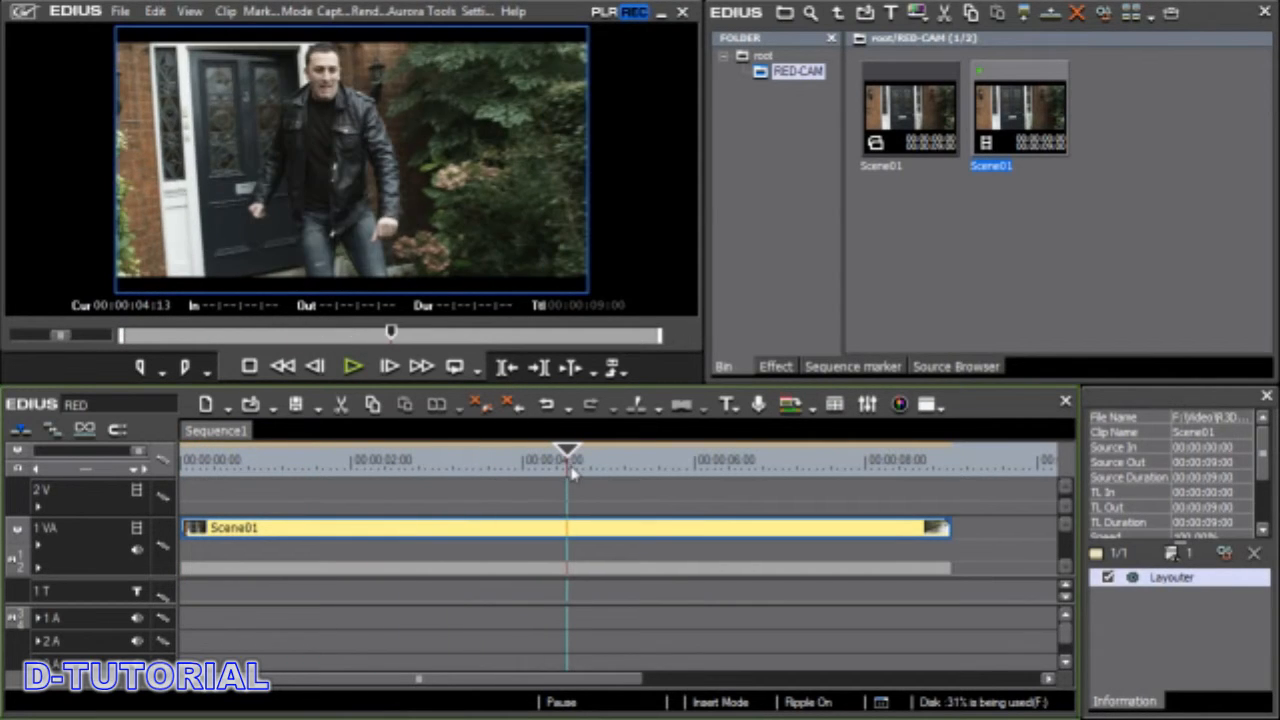
key(space)
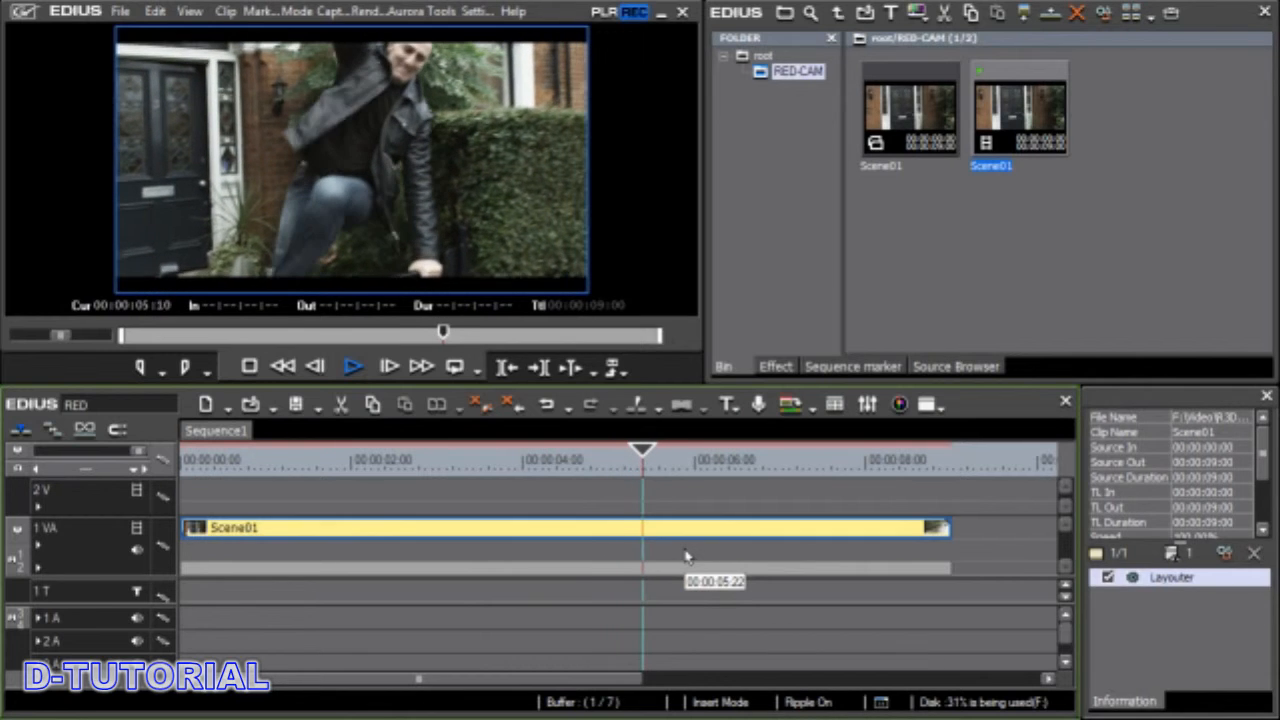
key(space)
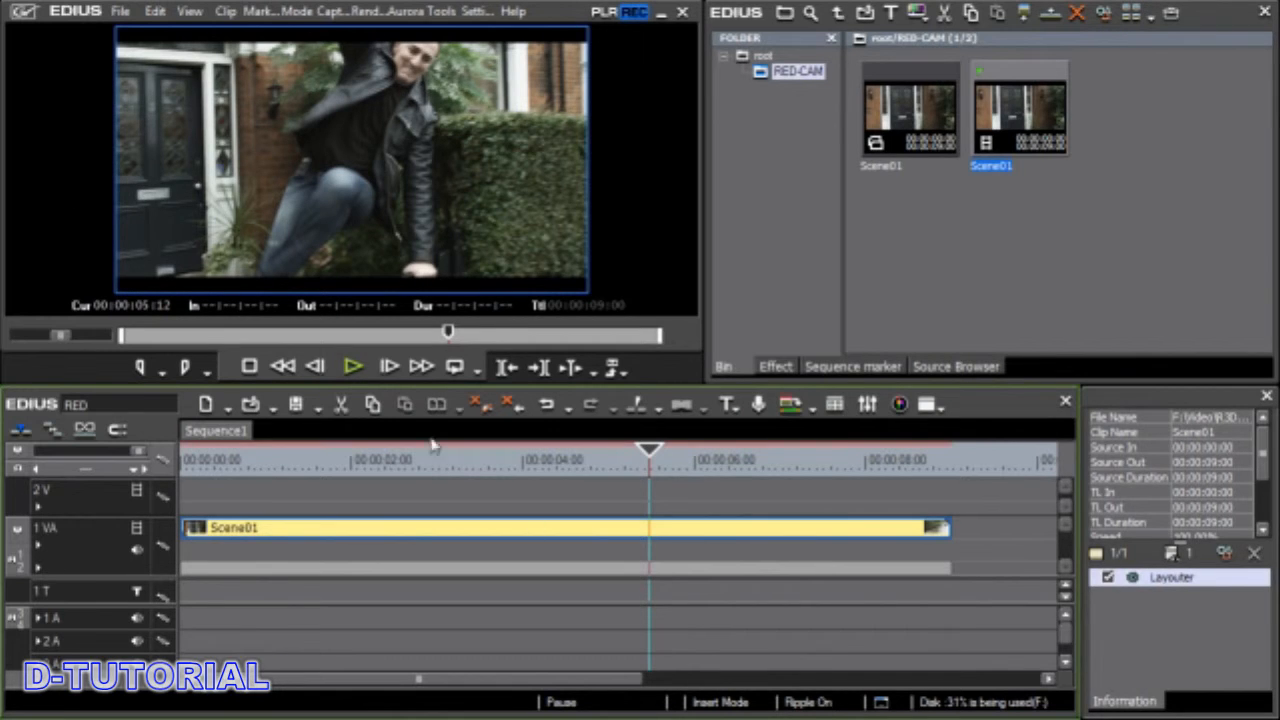
Create proxies for the clips on the timeline and confirm the start of proxy creation.
click(121, 13)
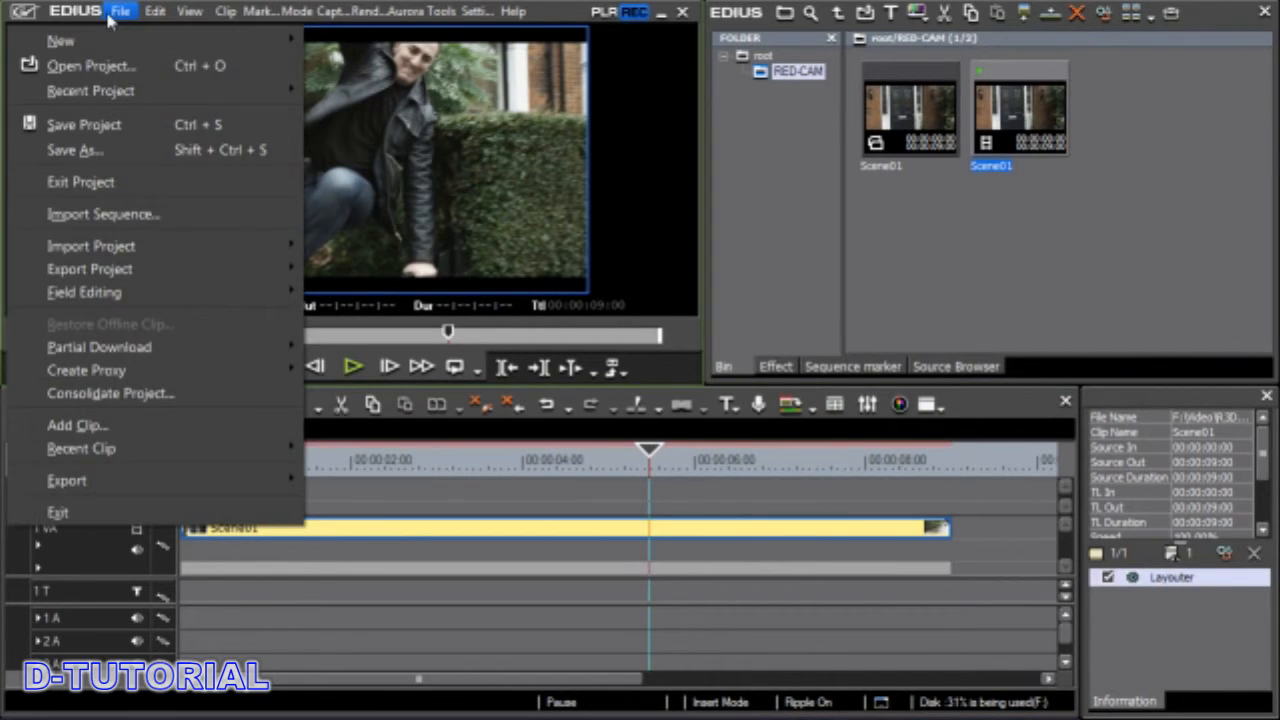
mouse_move(125, 375)
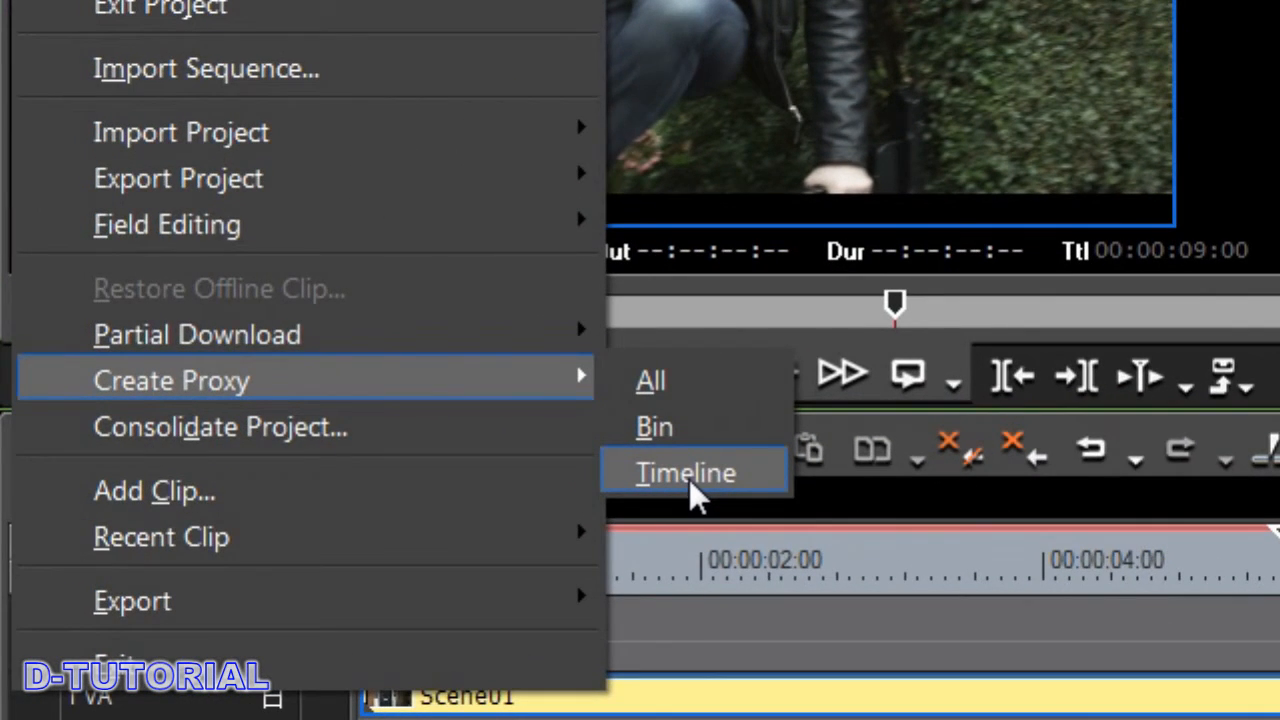
click(689, 479)
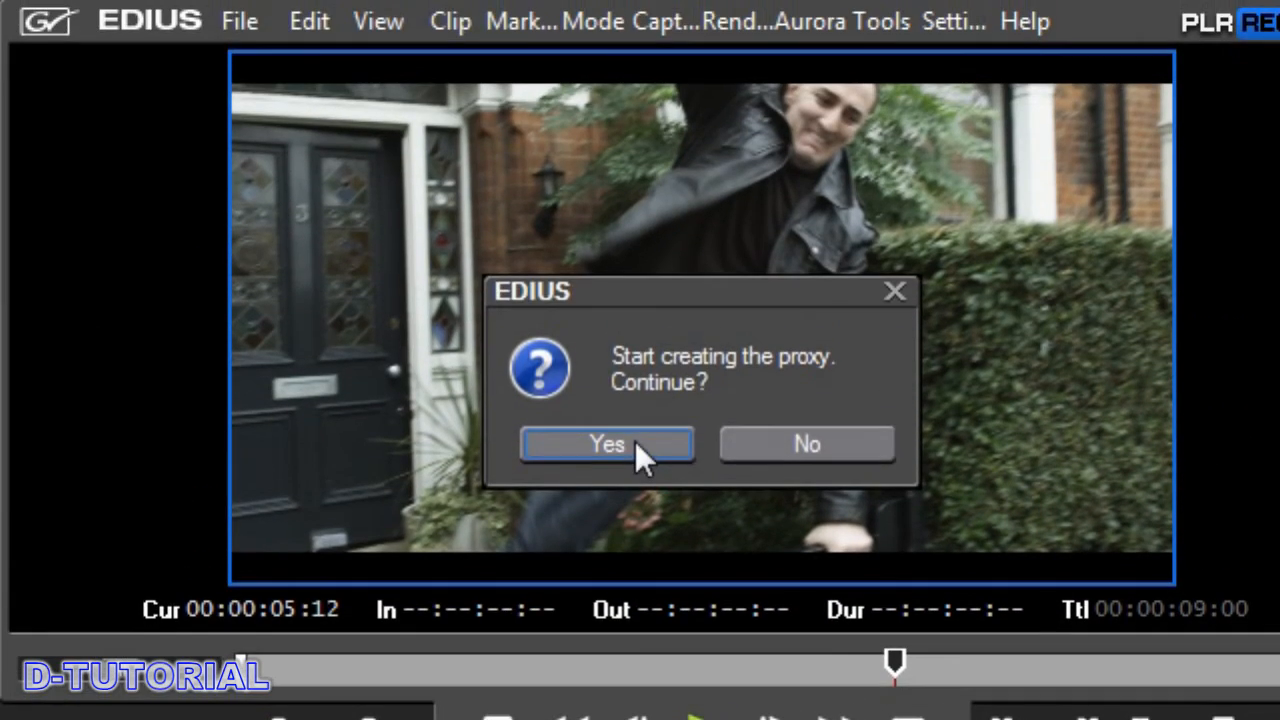
click(640, 450)
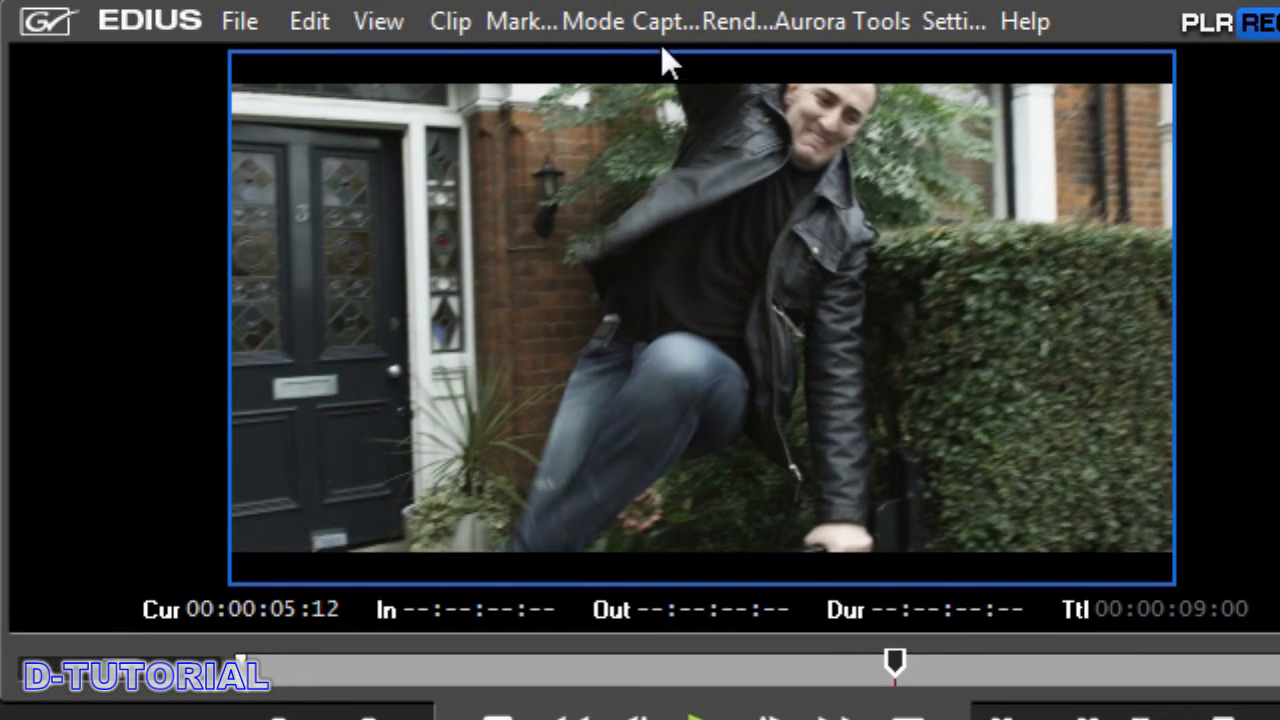
Switch the project to Proxy Mode and preview the Scene01 clip from about 00:00:01:24.
click(597, 28)
click(661, 507)
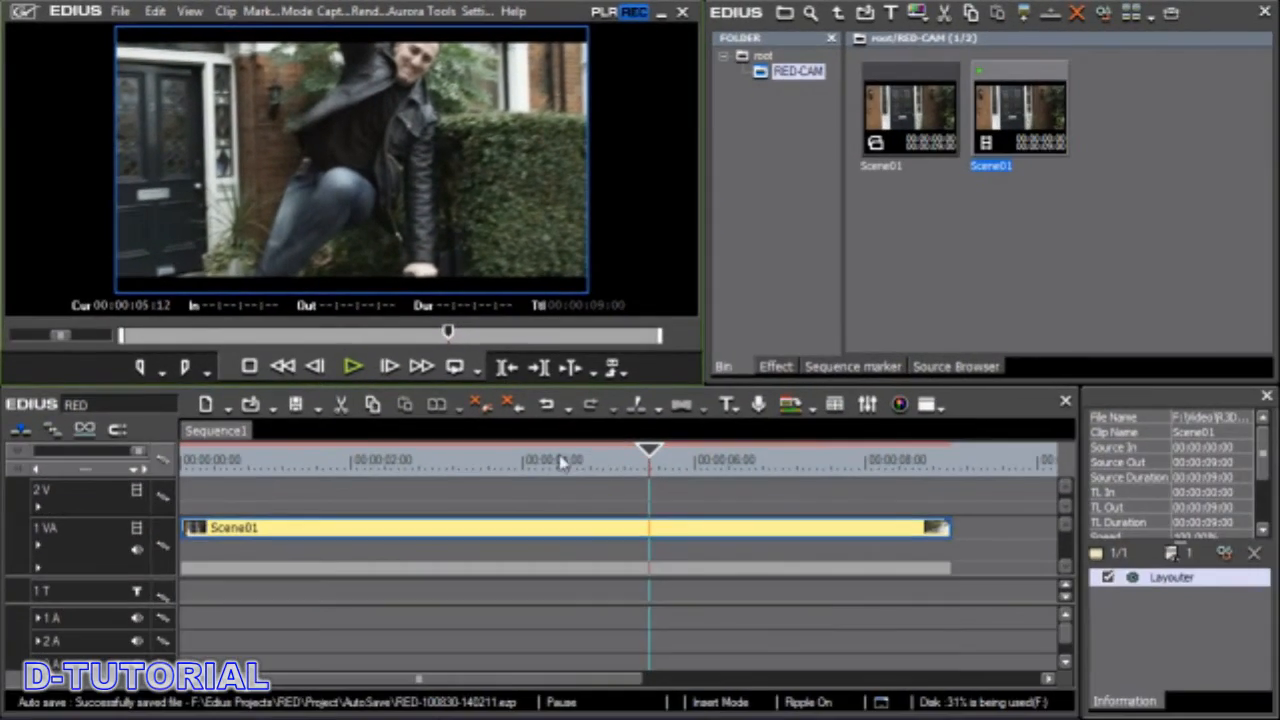
drag(560, 461, 350, 462)
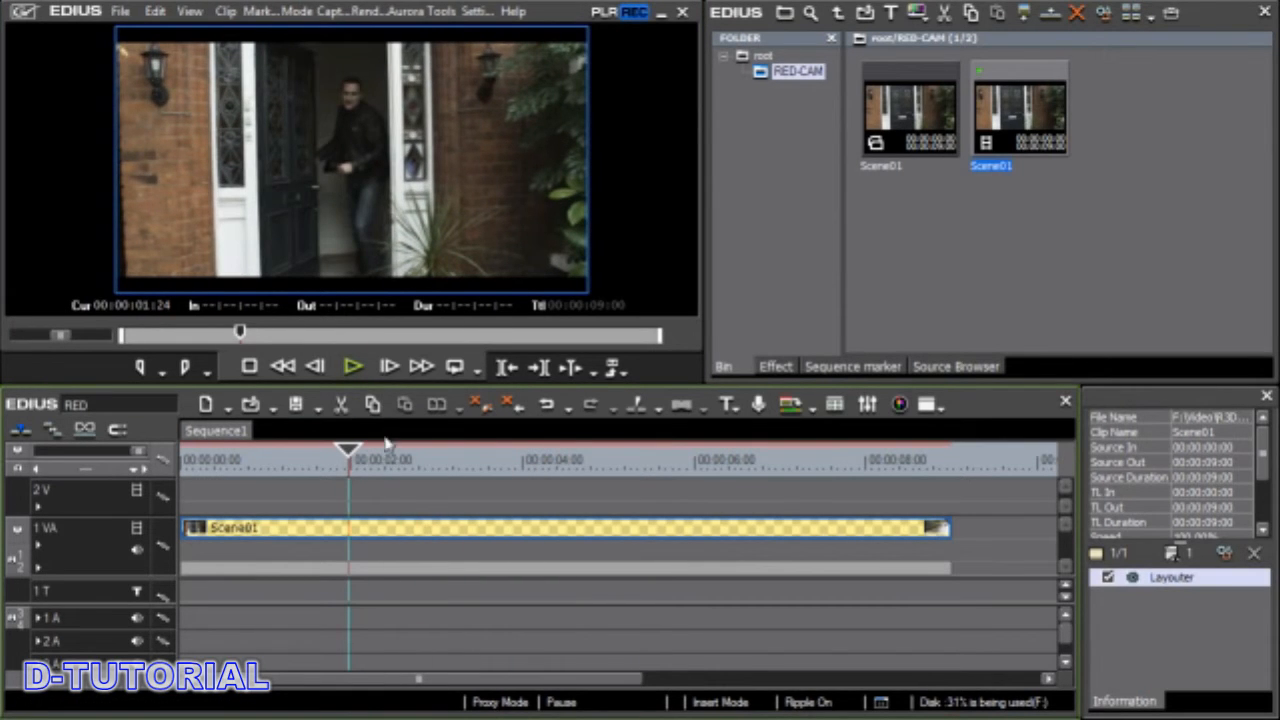
click(352, 368)
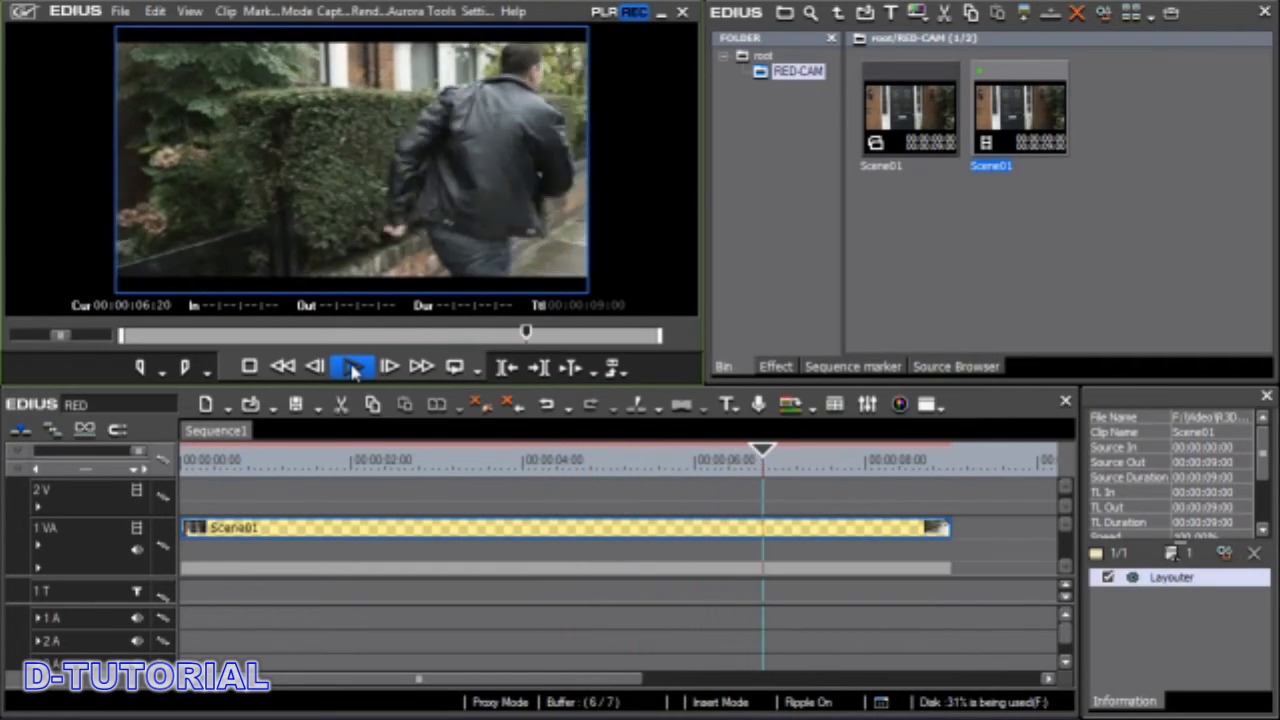
click(352, 368)
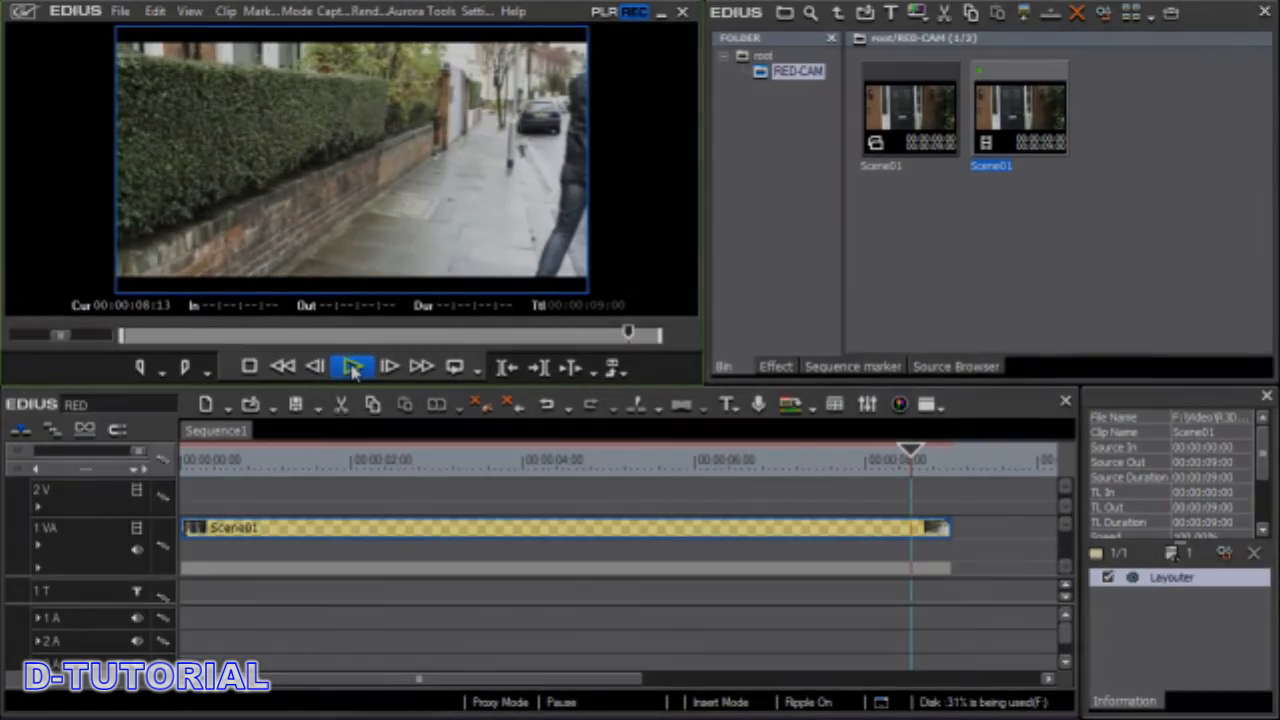